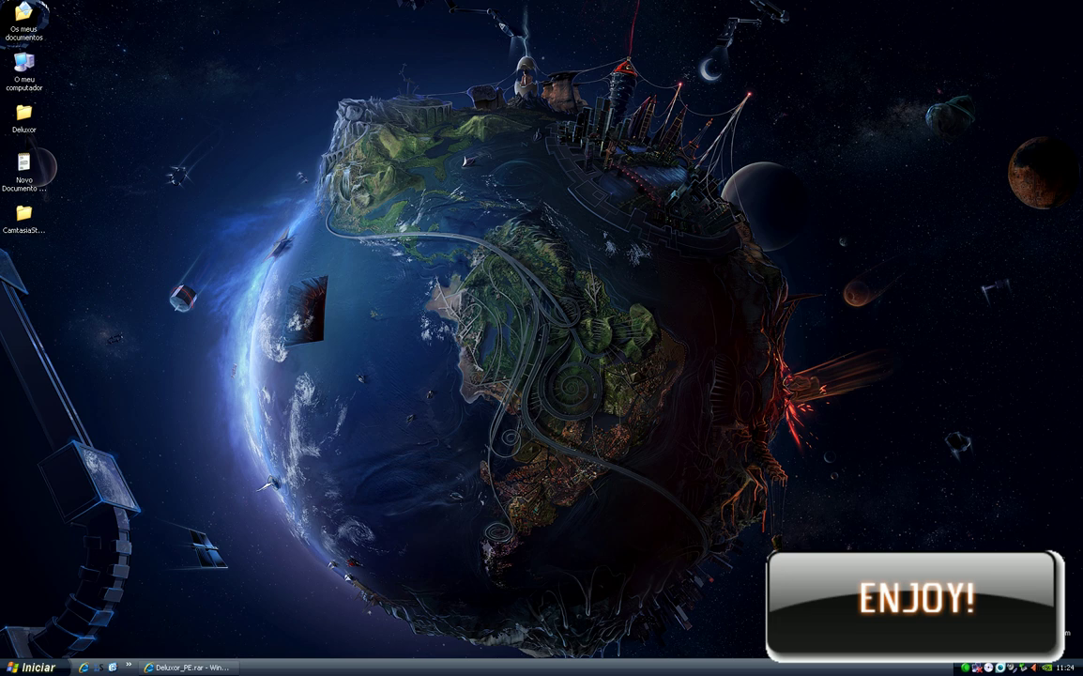
Download Deluxor_PE.rar from MediaFire, save it to disk, and close the browser while it transfers.
{"action": "left_click", "coordinate": [186, 667]}
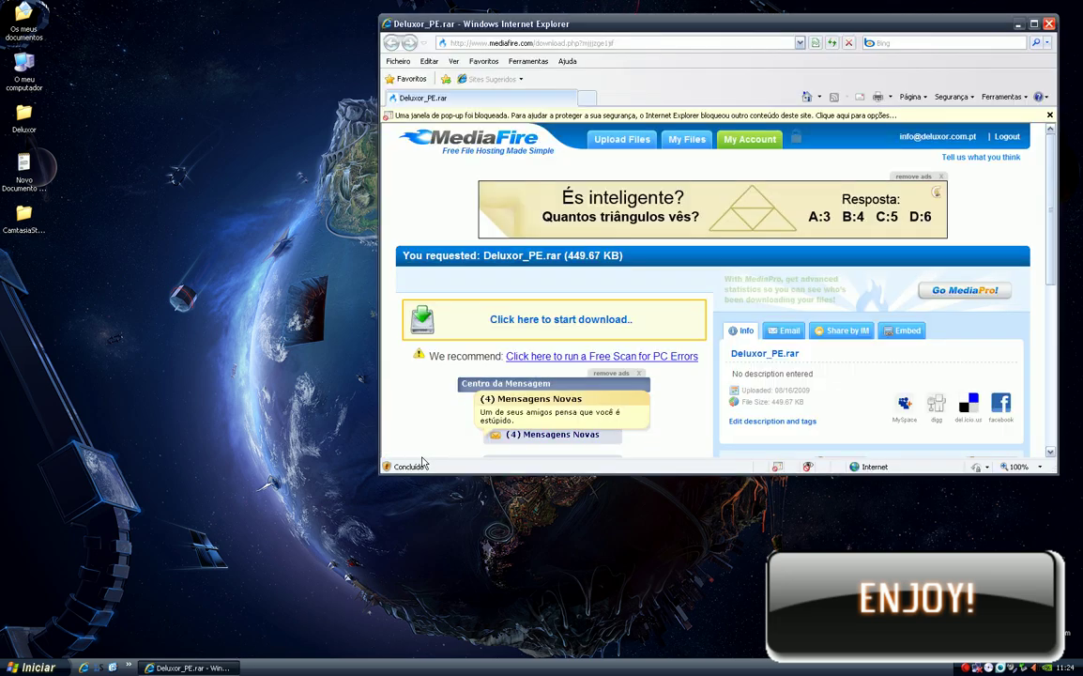
{"action": "left_click", "coordinate": [540, 320]}
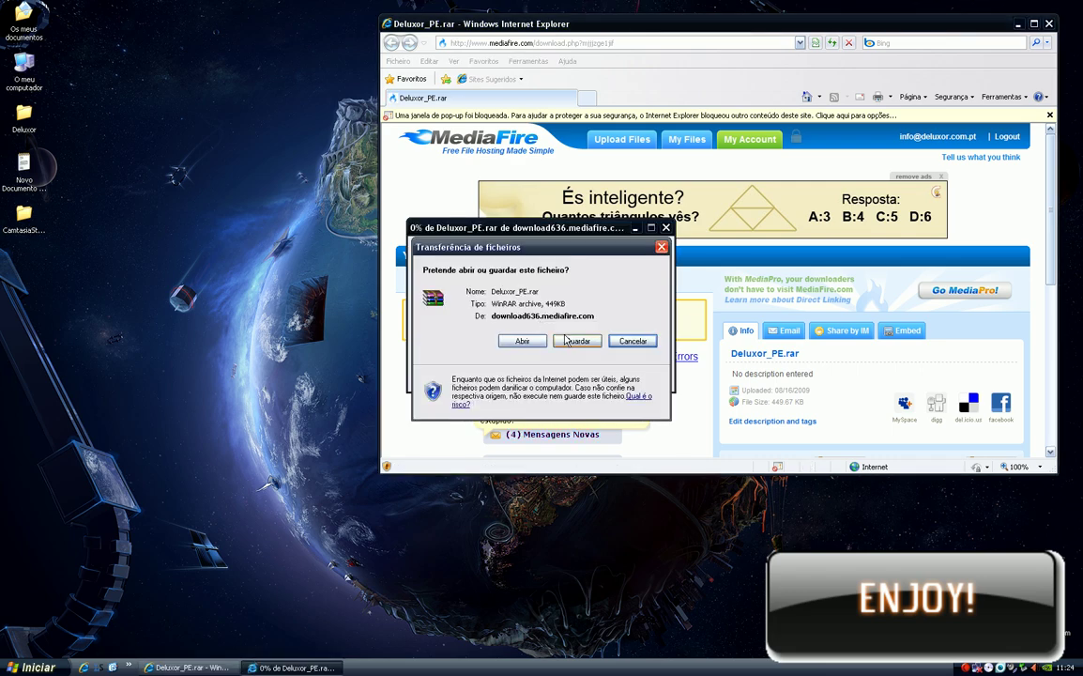
{"action": "left_click", "coordinate": [567, 343]}
{"action": "left_click", "coordinate": [742, 475]}
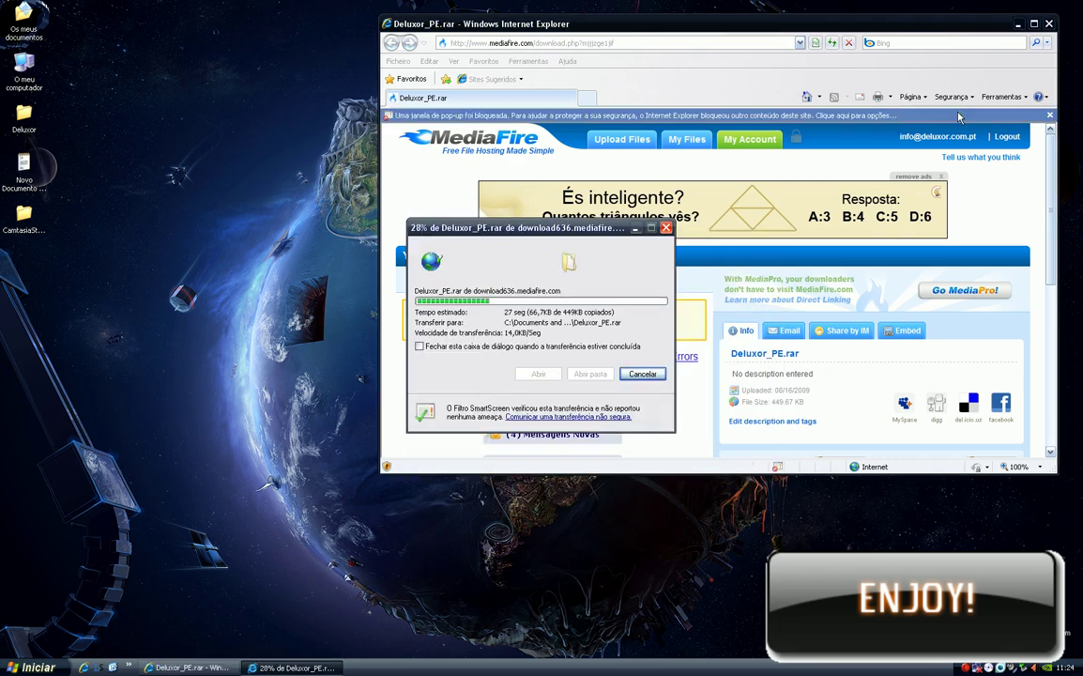
{"action": "left_click", "coordinate": [1050, 24]}
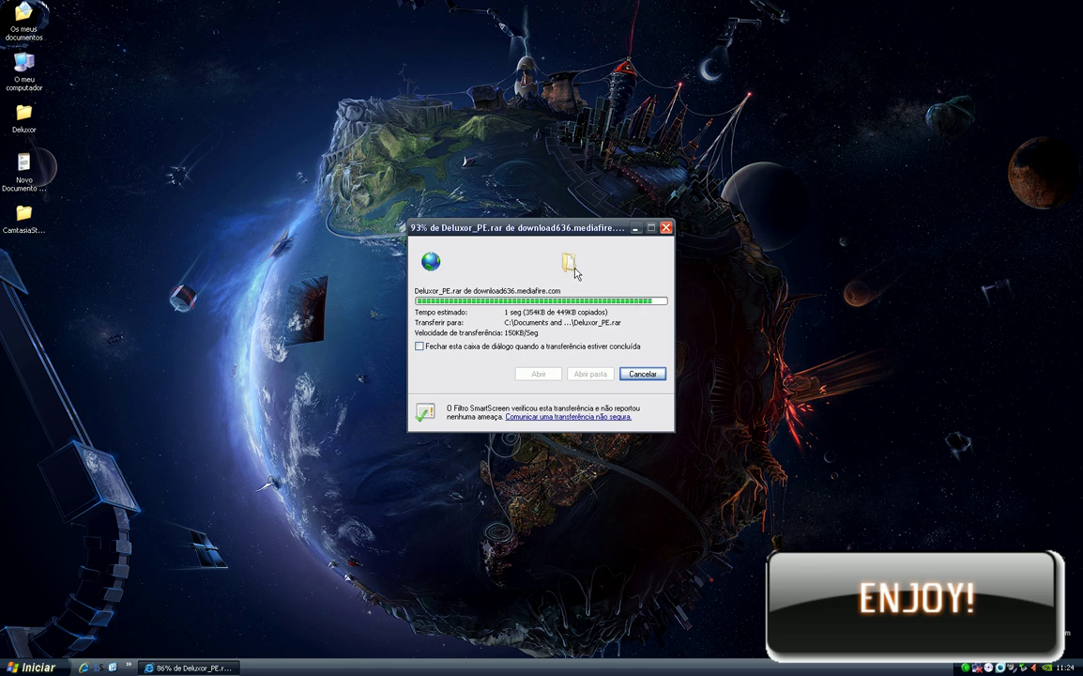
Extract usb_prep8, bootsect and LEIAM-ME.txt from Deluxor_PE.rar onto the desktop.
{"action": "left_click", "coordinate": [539, 375]}
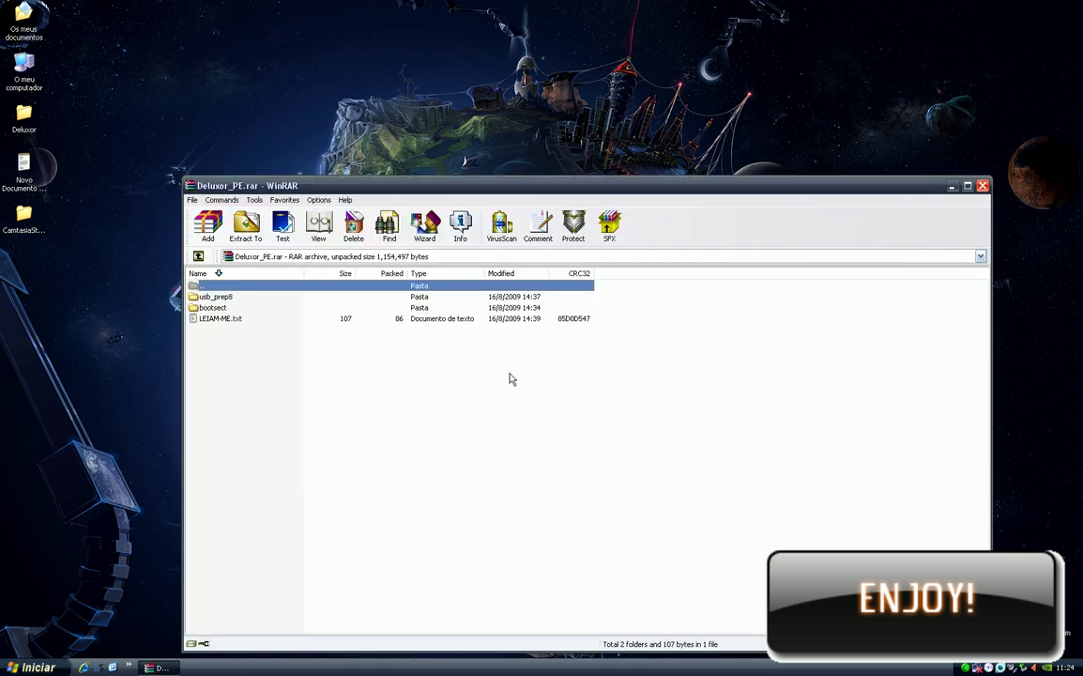
{"action": "left_click", "coordinate": [213, 322]}
{"action": "left_click", "coordinate": [215, 297], "text": "shift"}
{"action": "left_click_drag", "start_coordinate": [215, 296], "coordinate": [93, 290]}
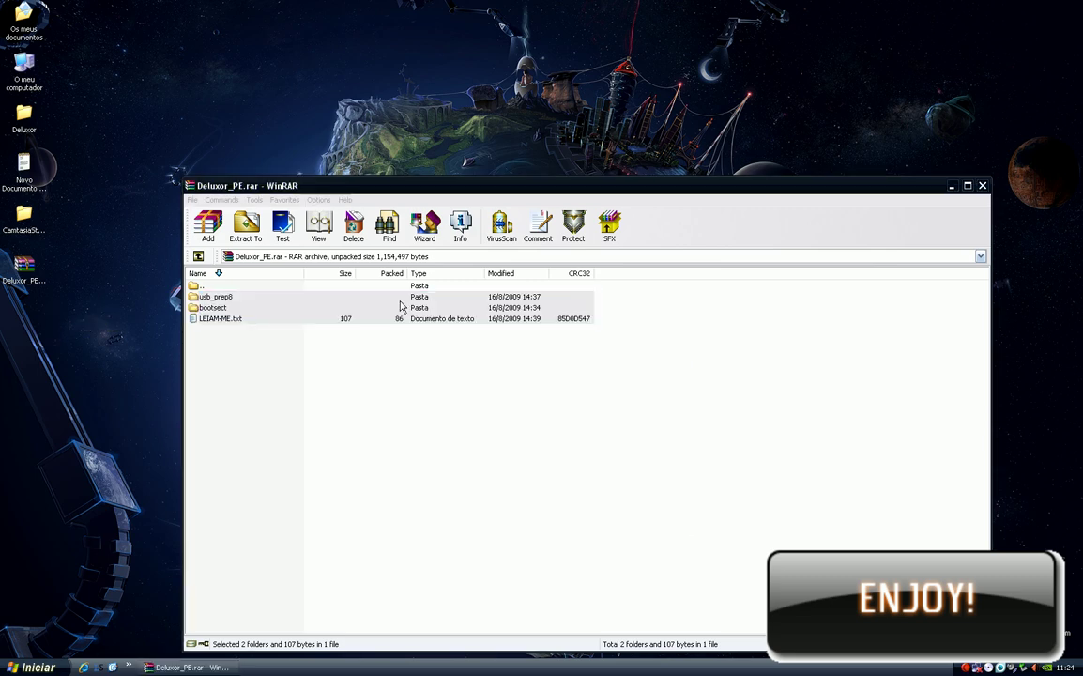
Close WinRAR and line up the bootsect folder and LEIAM-ME.txt beside usb_prep8.
{"action": "left_click", "coordinate": [982, 185]}
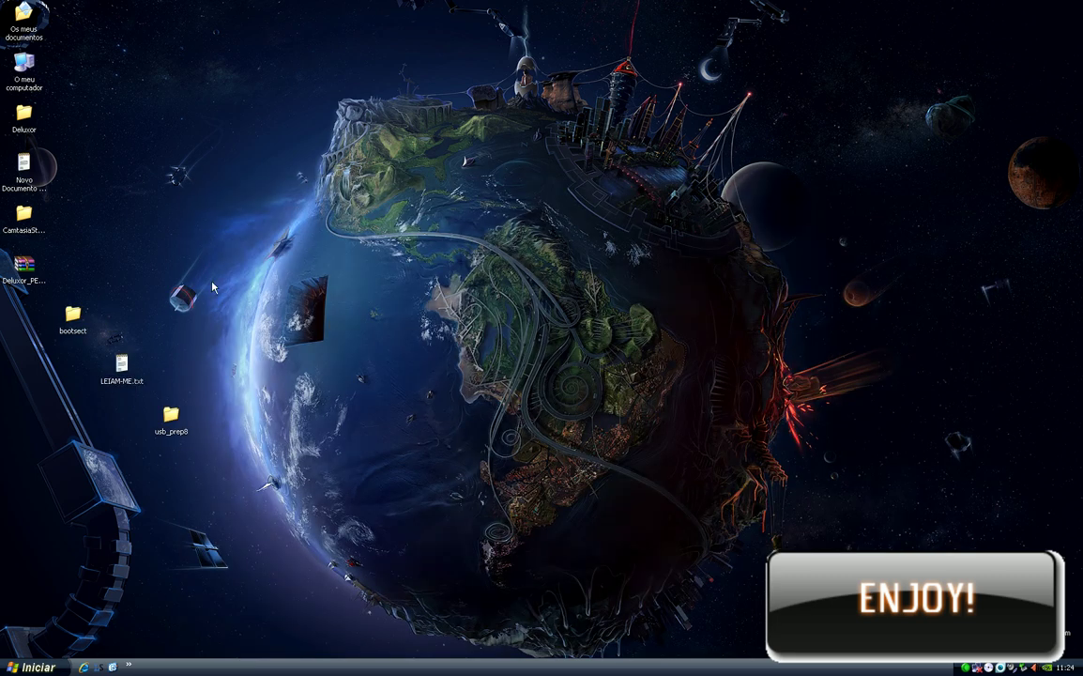
{"action": "left_click_drag", "start_coordinate": [72, 315], "coordinate": [172, 455]}
{"action": "left_click_drag", "start_coordinate": [122, 366], "coordinate": [327, 424]}
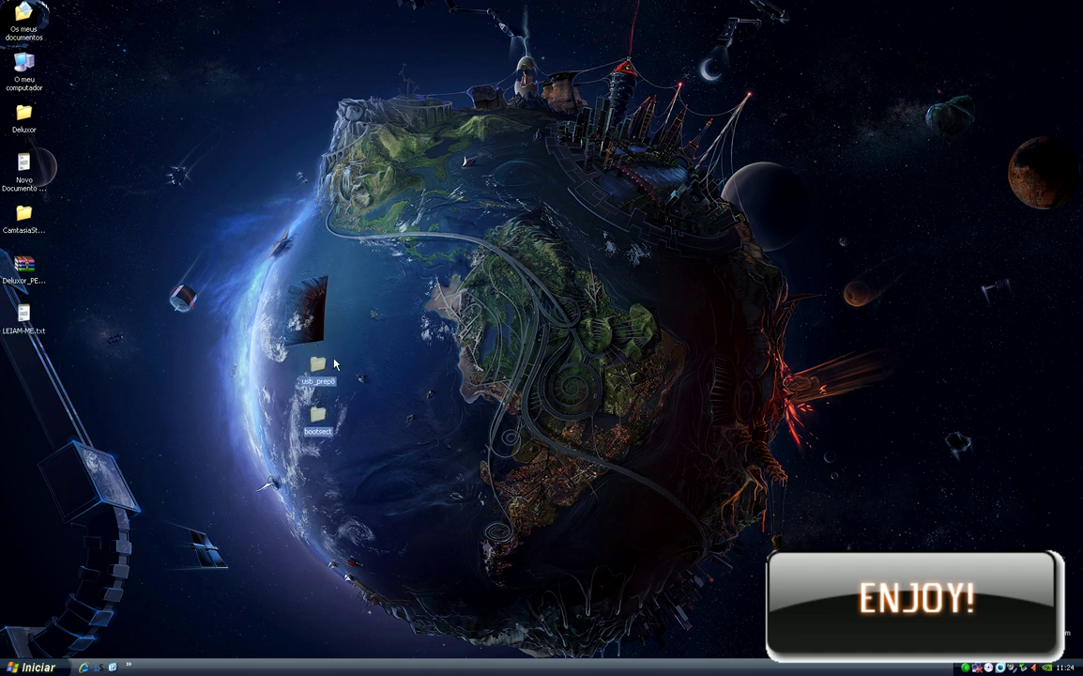
Quick-format the 3.73 GB DELUXOR (U:) pendrive as FAT32 from My Computer, then close it.
{"action": "double_click", "coordinate": [23, 64]}
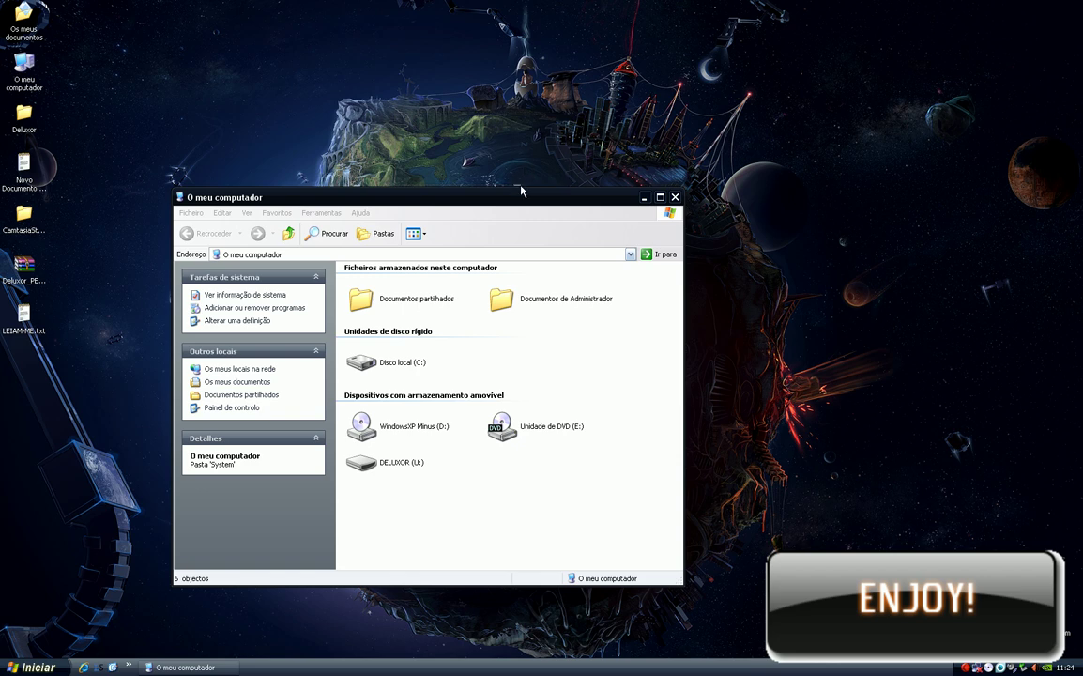
{"action": "left_click_drag", "start_coordinate": [510, 197], "coordinate": [692, 86]}
{"action": "left_click", "coordinate": [566, 352]}
{"action": "right_click", "coordinate": [566, 352]}
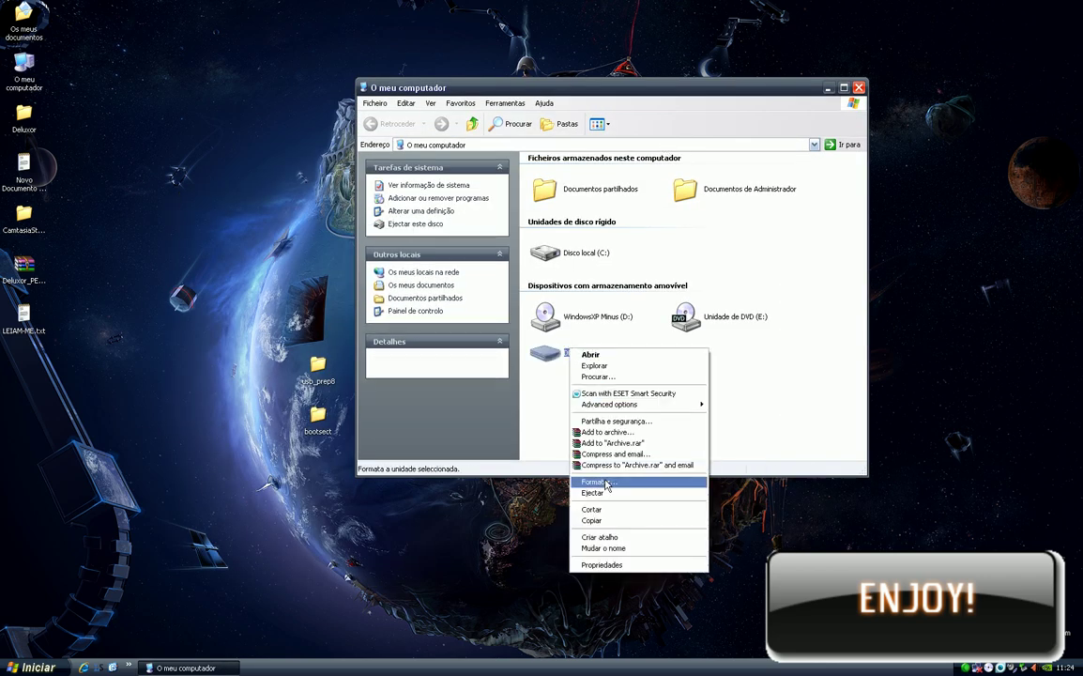
{"action": "left_click", "coordinate": [599, 481]}
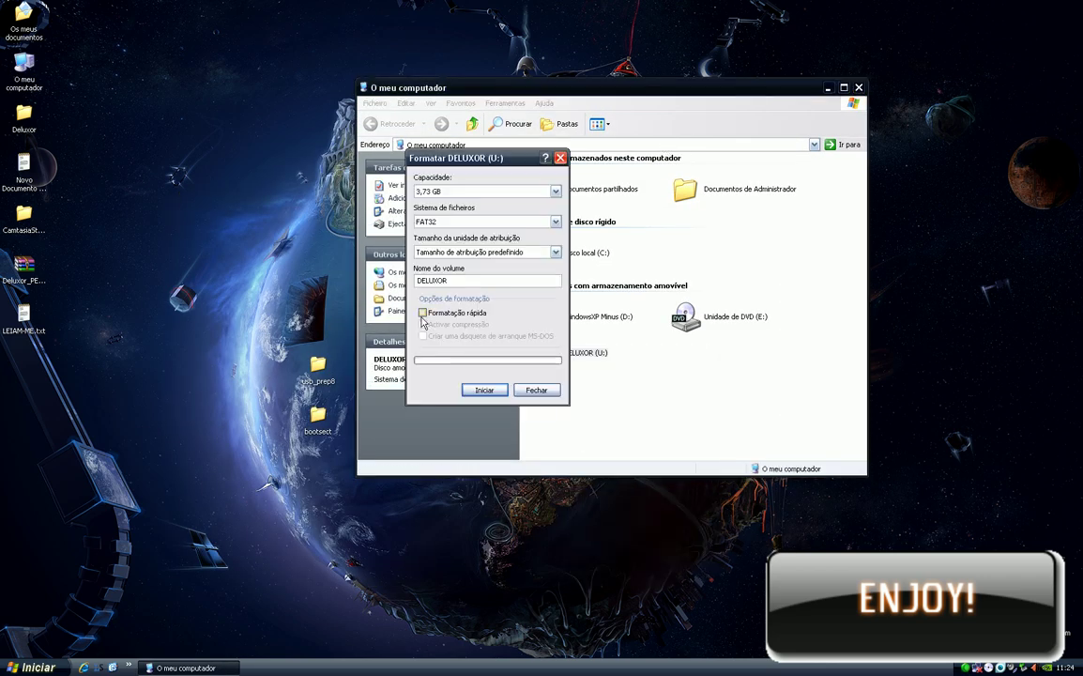
{"action": "left_click", "coordinate": [422, 221]}
{"action": "left_click", "coordinate": [423, 221]}
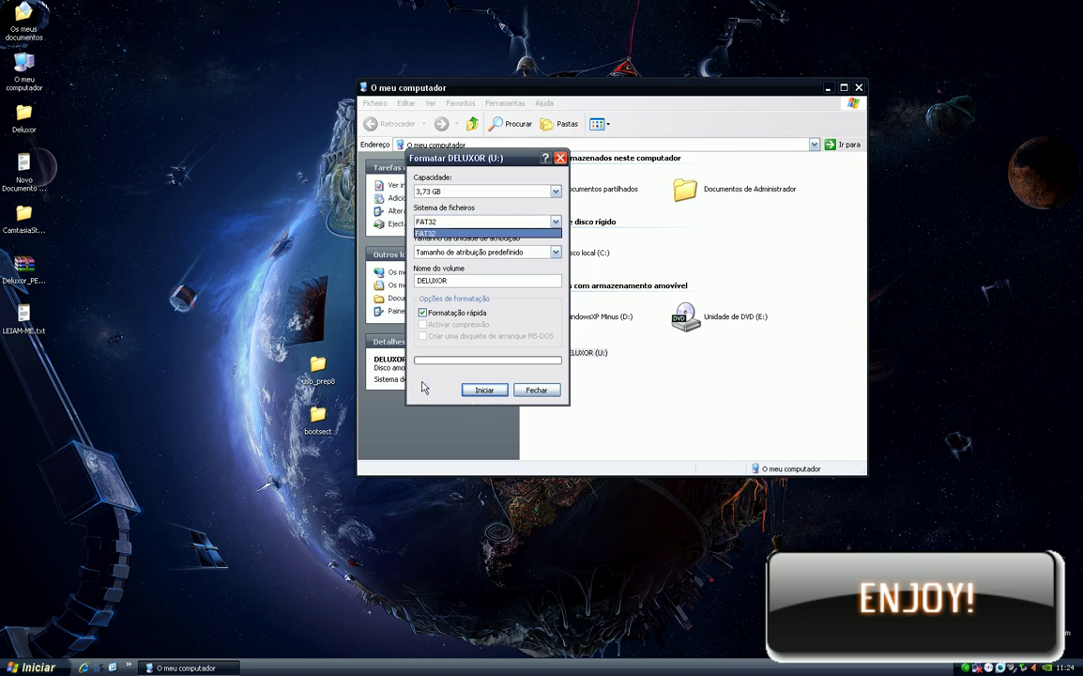
{"action": "left_click", "coordinate": [484, 390]}
{"action": "left_click", "coordinate": [511, 374]}
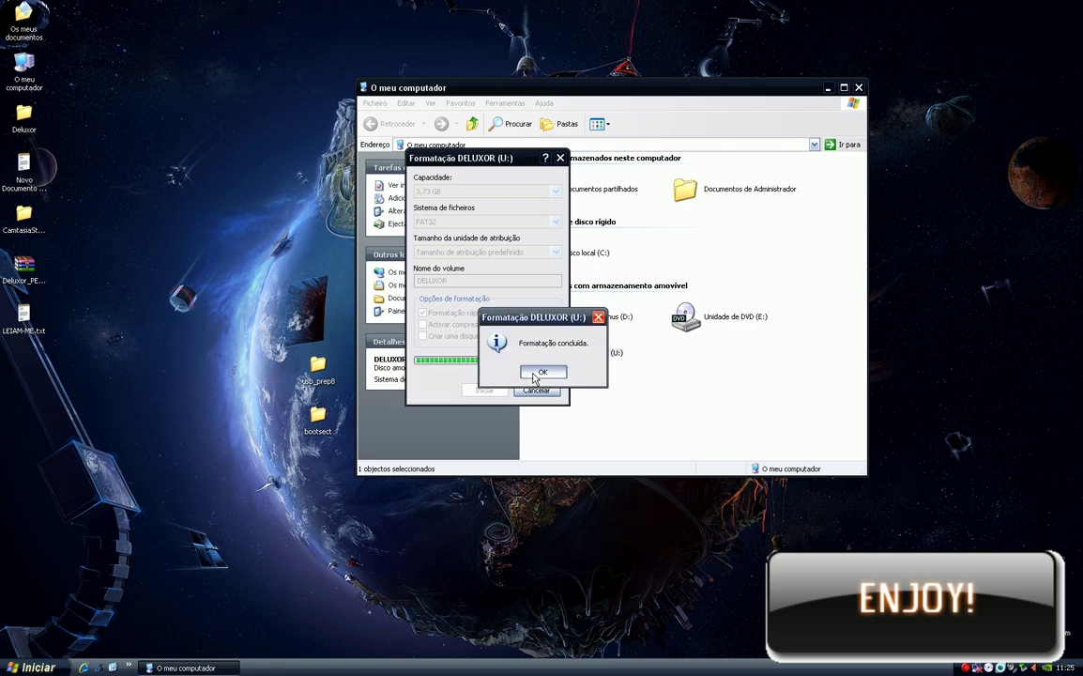
{"action": "left_click", "coordinate": [542, 377]}
{"action": "left_click", "coordinate": [537, 389]}
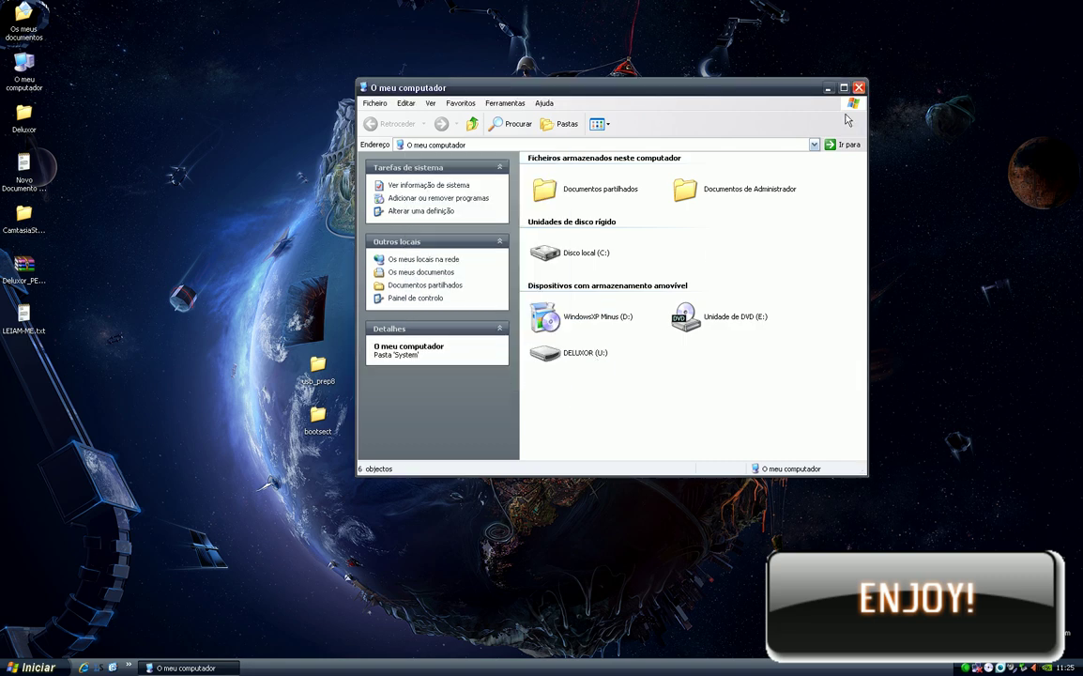
{"action": "key", "text": "alt+F4"}
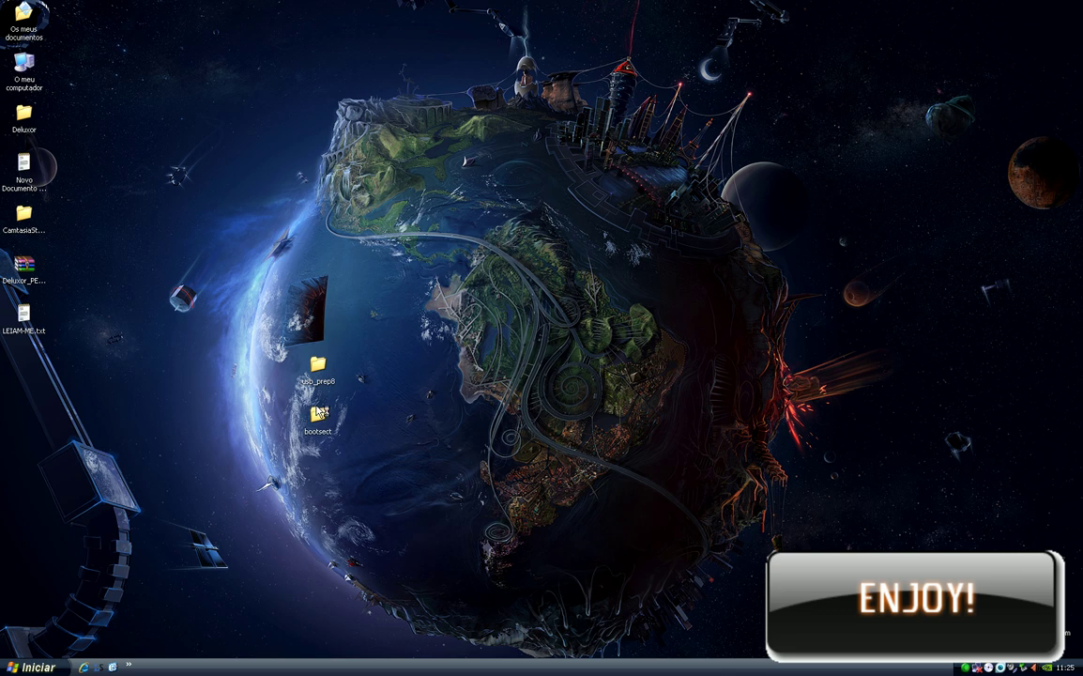
Open a Command Prompt and insert BootSect.exe's full path from the bootsect folder.
{"action": "double_click", "coordinate": [317, 417]}
{"action": "left_click_drag", "start_coordinate": [722, 14], "coordinate": [660, 131]}
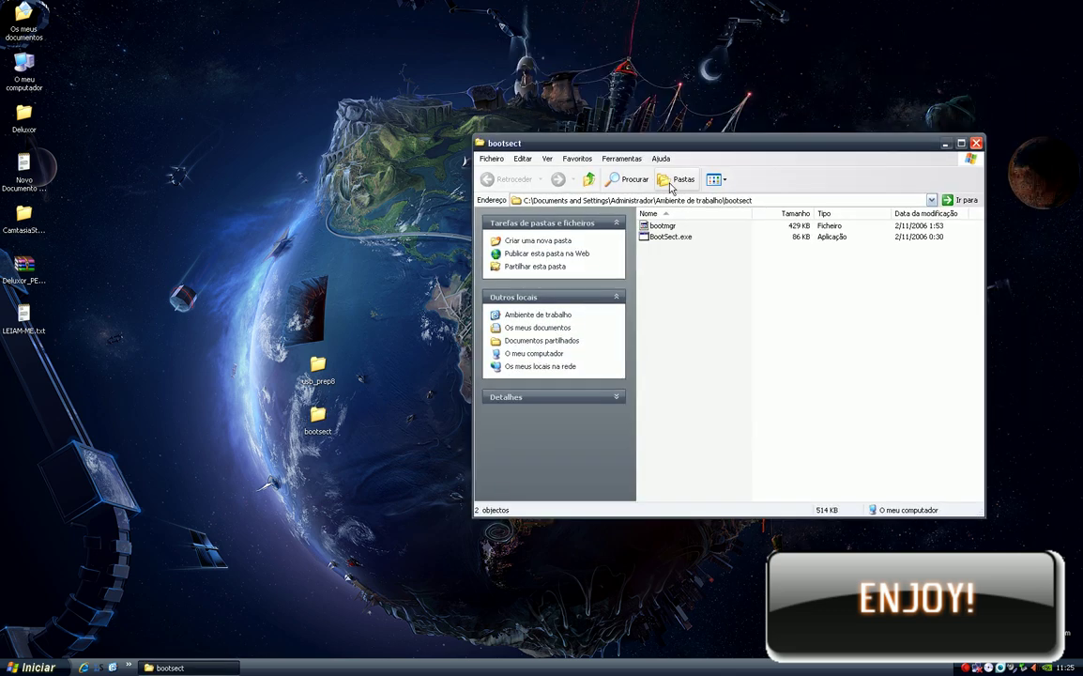
{"action": "key", "text": "super"}
{"action": "left_click", "coordinate": [160, 557]}
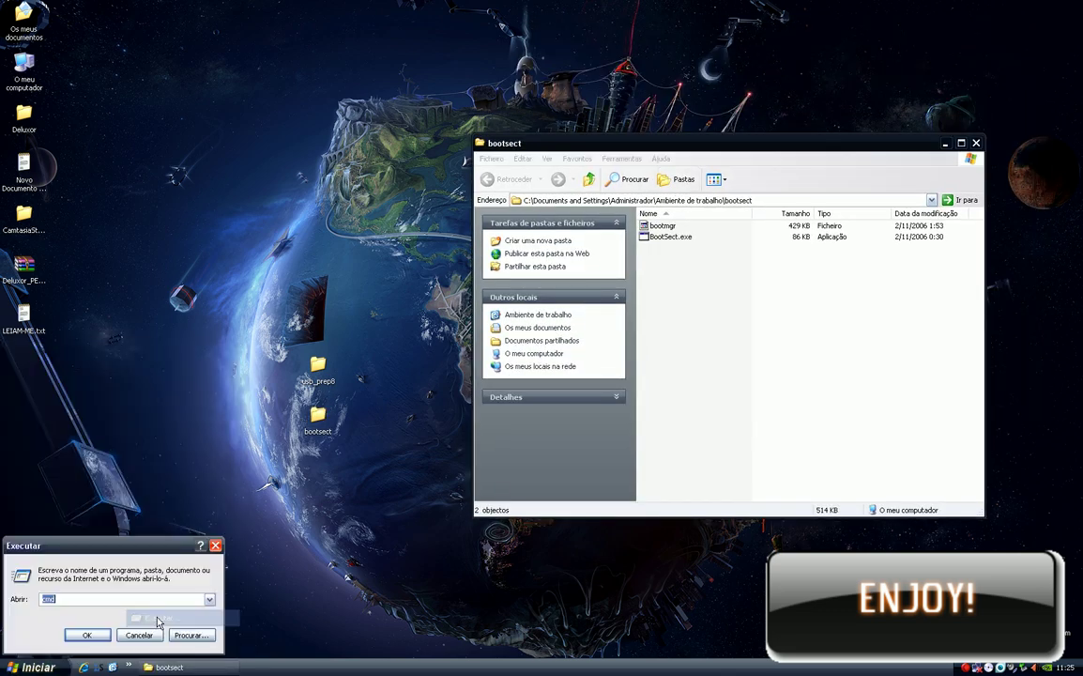
{"action": "key", "text": "Return"}
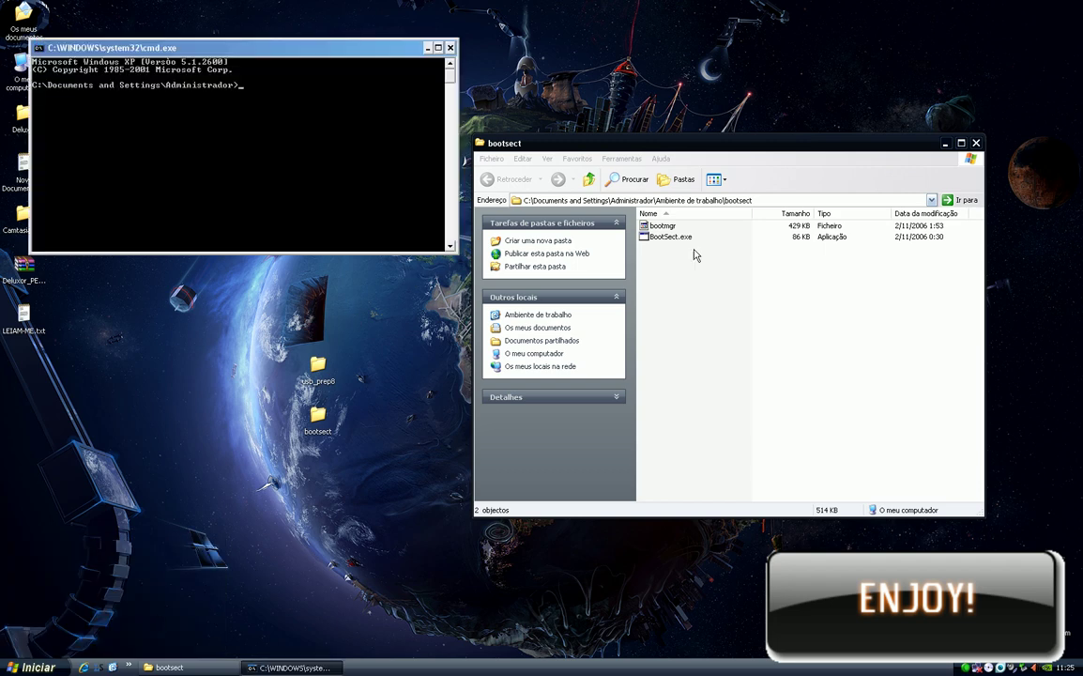
{"action": "left_click", "coordinate": [693, 277]}
{"action": "left_click", "coordinate": [672, 238]}
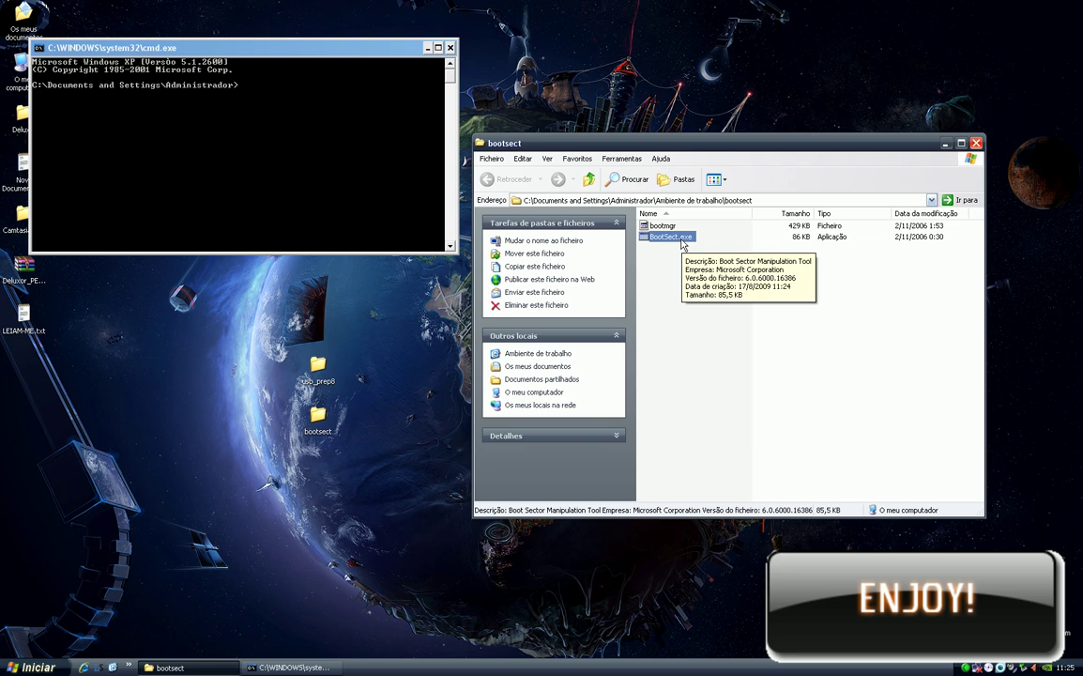
{"action": "left_click_drag", "start_coordinate": [682, 244], "coordinate": [349, 169]}
{"action": "left_click", "coordinate": [348, 170]}
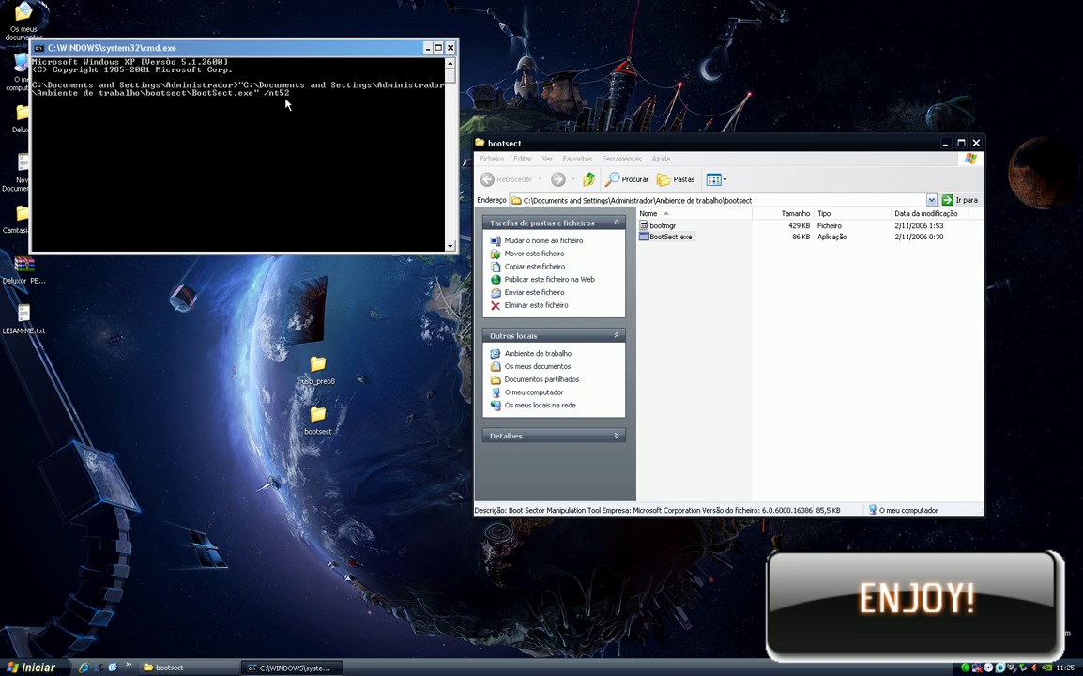
Confirm the pendrive is FAT32 drive U:, then run BootSect.exe /nt52 U:.
{"action": "left_click", "coordinate": [36, 667]}
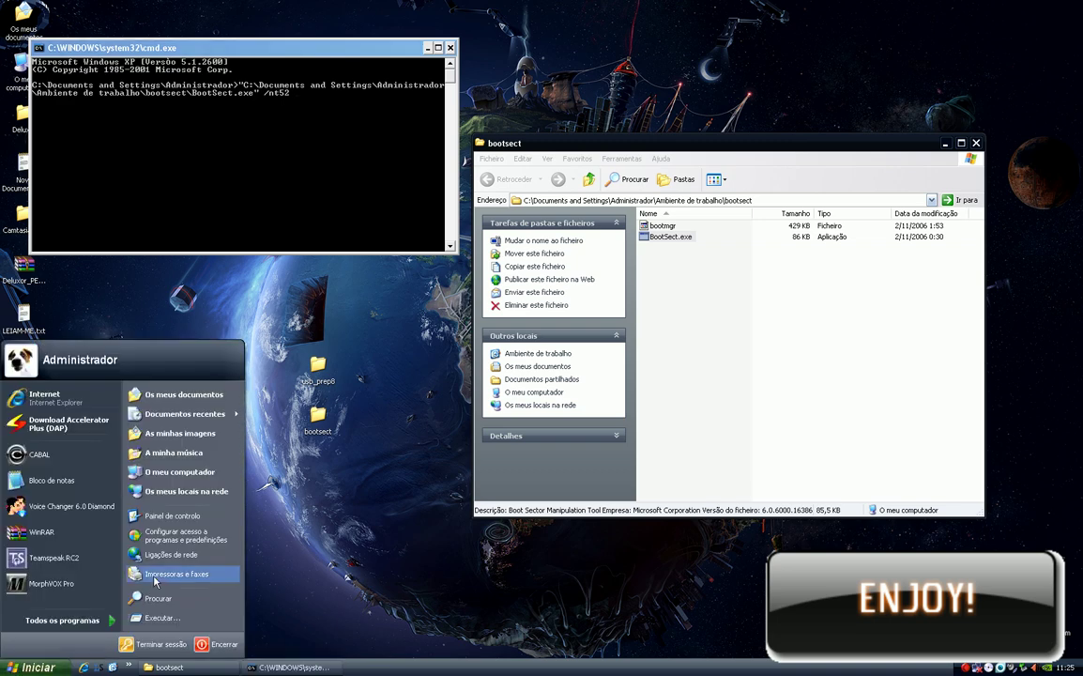
{"action": "left_click", "coordinate": [178, 472]}
{"action": "left_click", "coordinate": [600, 354]}
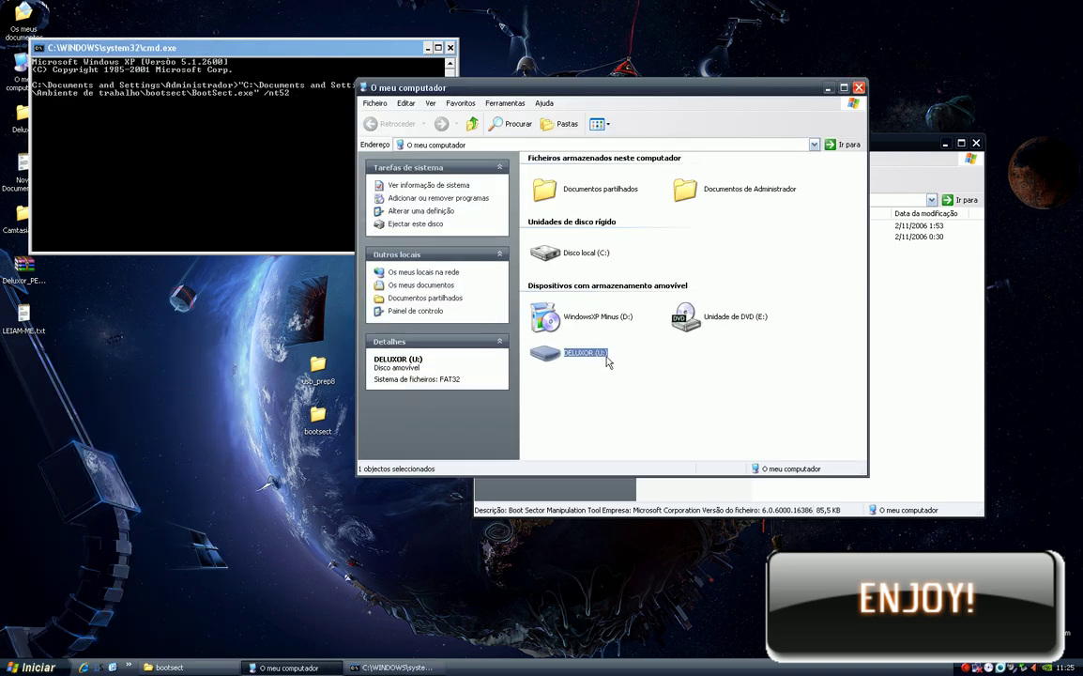
{"action": "left_click", "coordinate": [858, 88]}
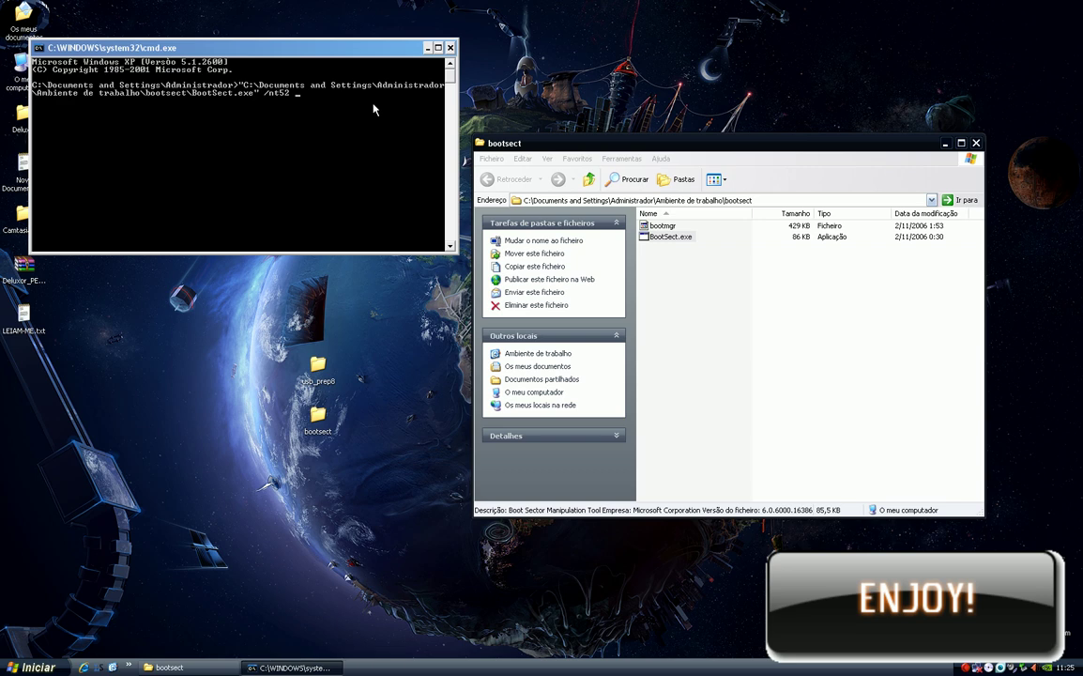
{"action": "type", "text": "U:"}
{"action": "key", "text": "Return"}
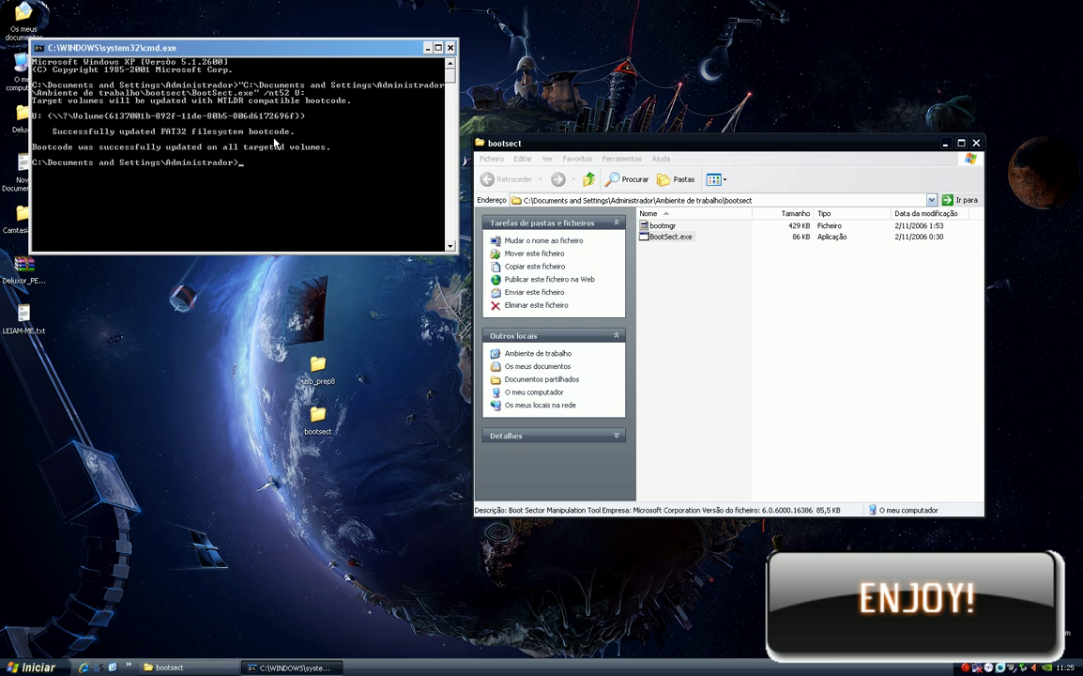
Close the finished console and the bootsect folder window.
{"action": "left_click", "coordinate": [450, 46]}
{"action": "left_click_drag", "start_coordinate": [566, 140], "coordinate": [560, 141]}
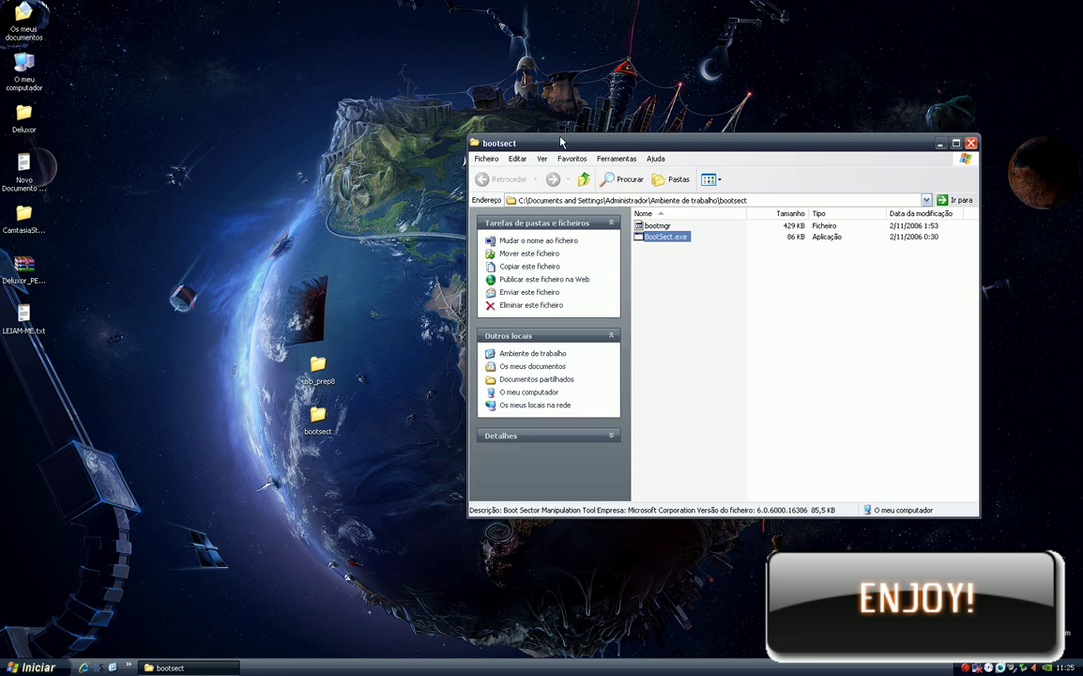
{"action": "left_click", "coordinate": [971, 143]}
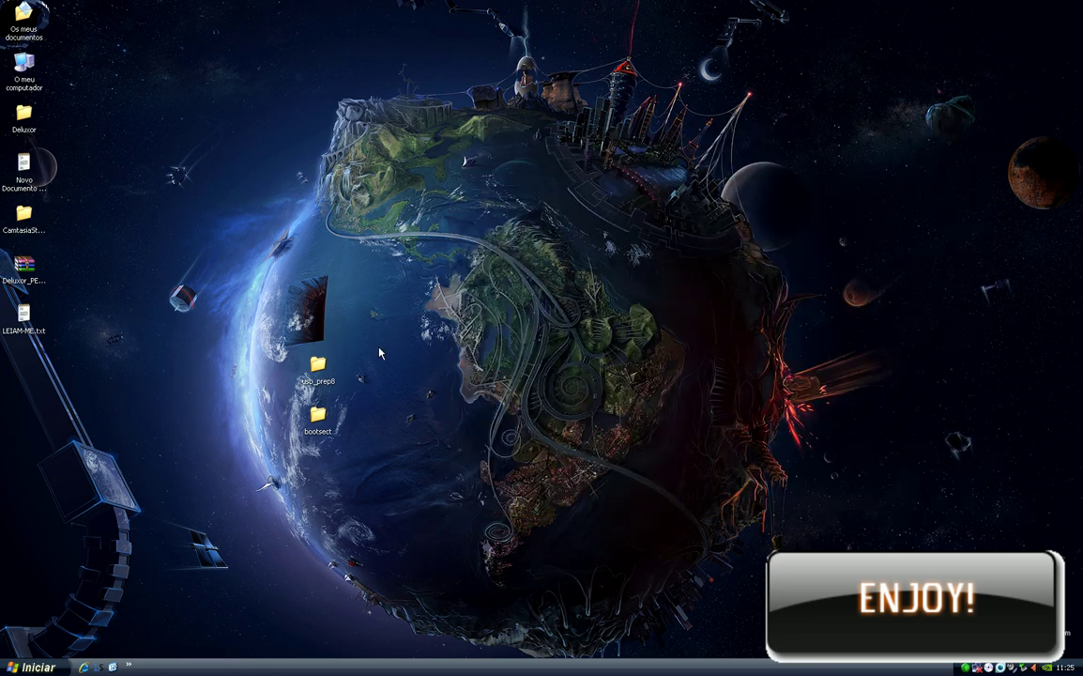
Run usb_prep8.cmd from the usb_prep8 folder and centre its console window.
{"action": "double_click", "coordinate": [317, 366]}
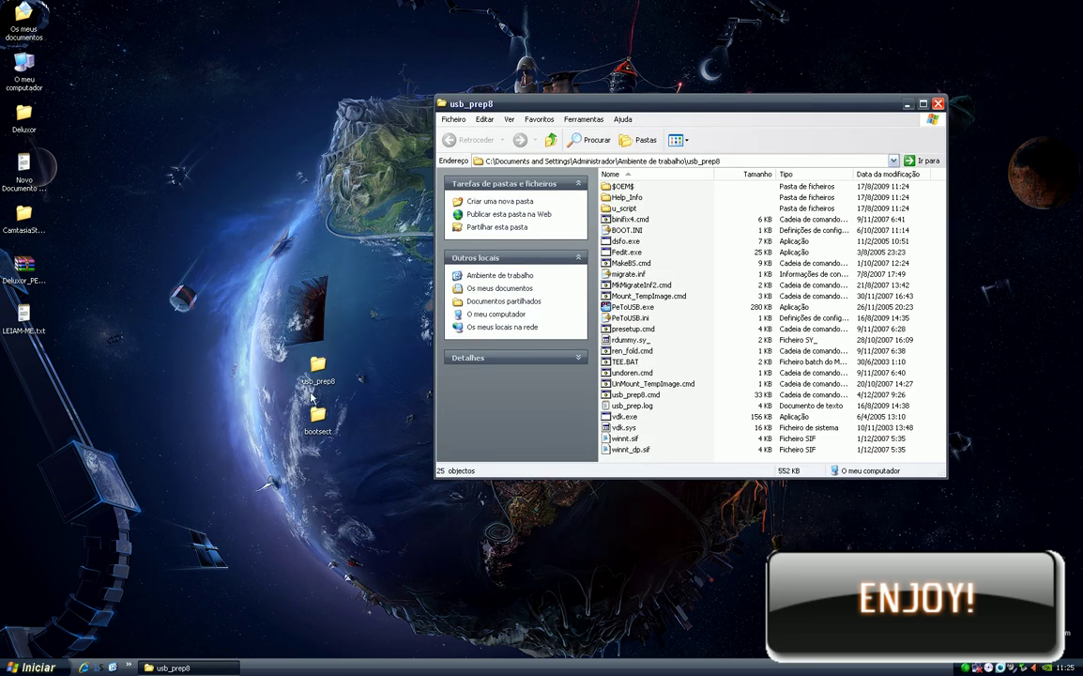
{"action": "left_click", "coordinate": [317, 380]}
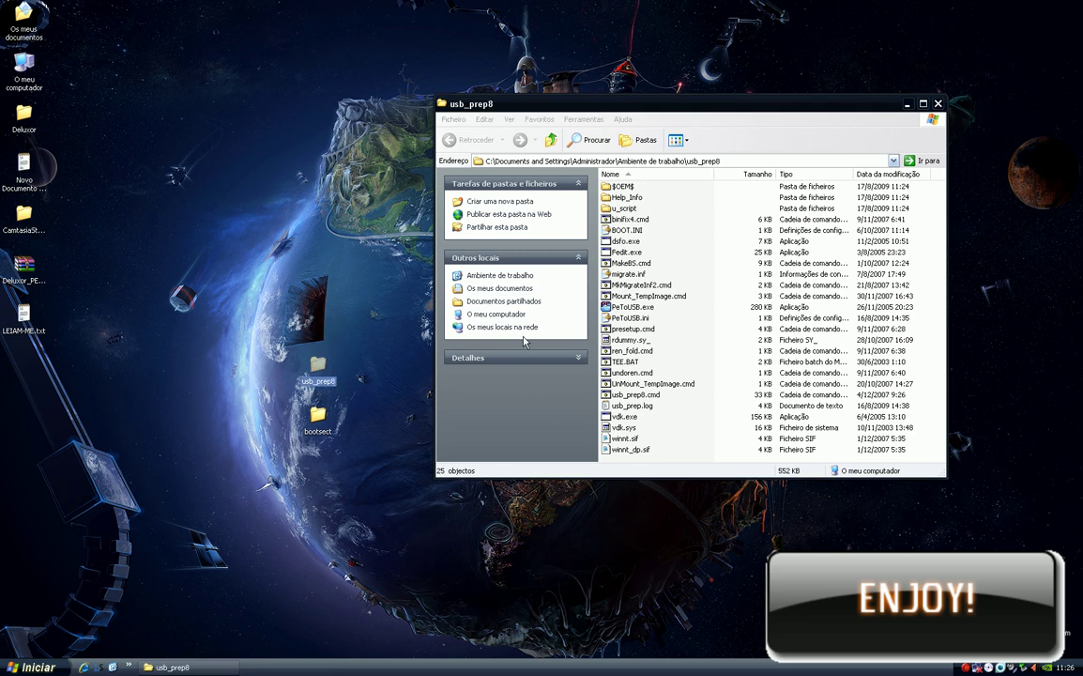
{"action": "left_click", "coordinate": [626, 396]}
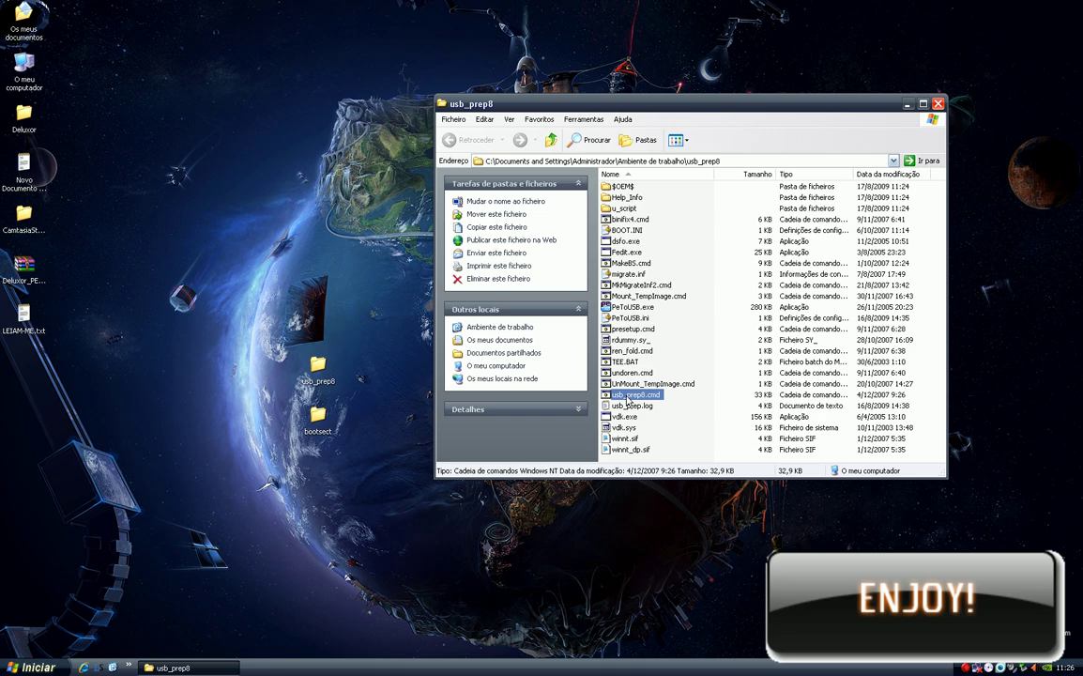
{"action": "double_click", "coordinate": [626, 395]}
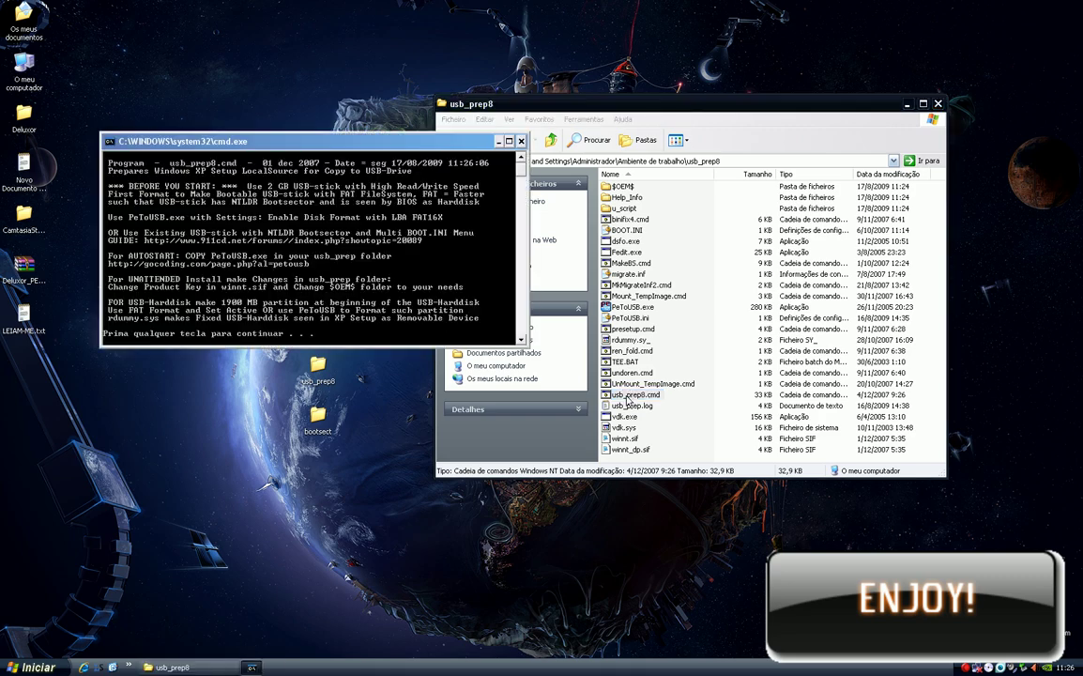
{"action": "left_click", "coordinate": [939, 106]}
{"action": "left_click_drag", "start_coordinate": [324, 141], "coordinate": [627, 138]}
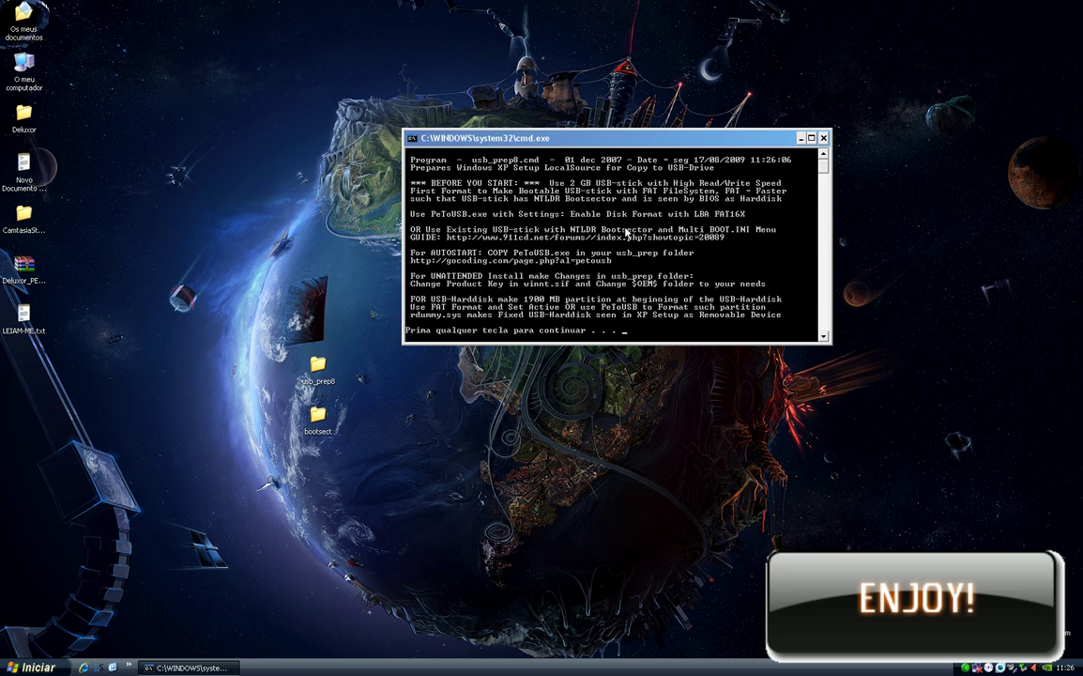
Launch PeToUSB and replace the XP_PE drive label with USB_PE.
{"action": "key", "text": "Return"}
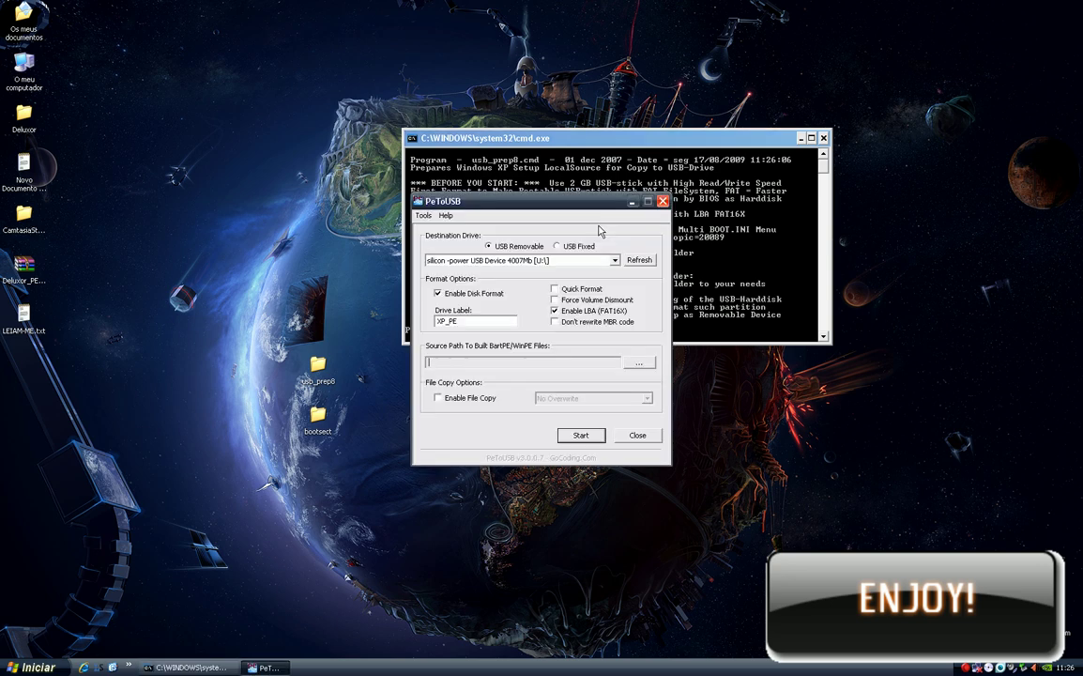
{"action": "left_click_drag", "start_coordinate": [540, 201], "coordinate": [595, 235]}
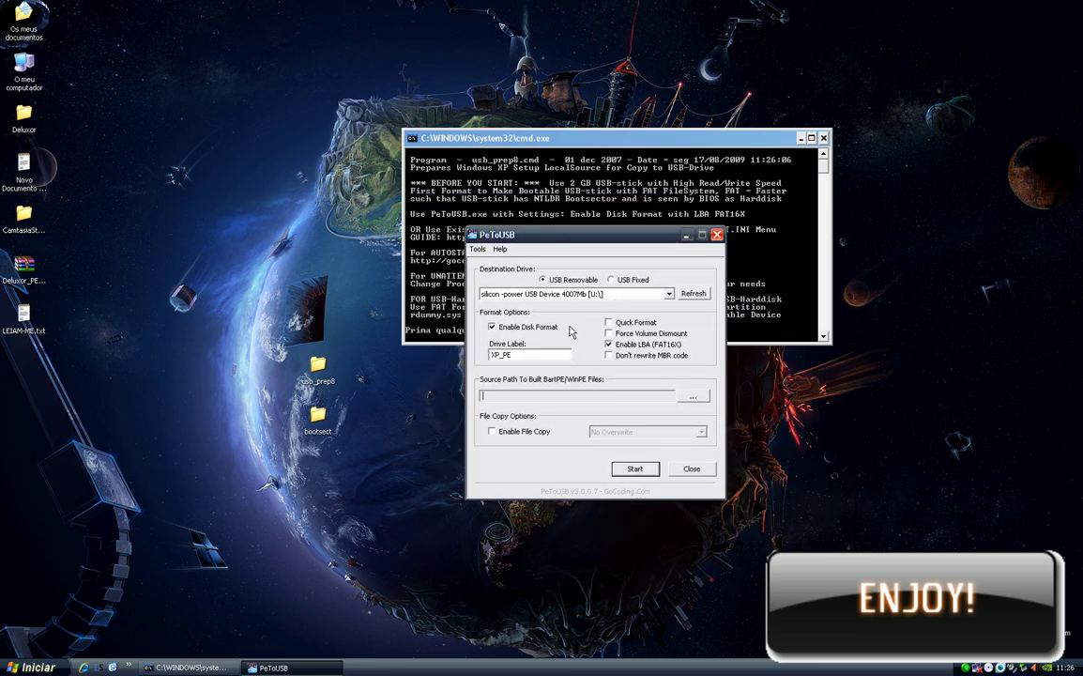
{"action": "double_click", "coordinate": [497, 355]}
{"action": "key", "text": "BackSpace"}
{"action": "type", "text": "usb"}
{"action": "left_click_drag", "start_coordinate": [550, 238], "coordinate": [649, 368]}
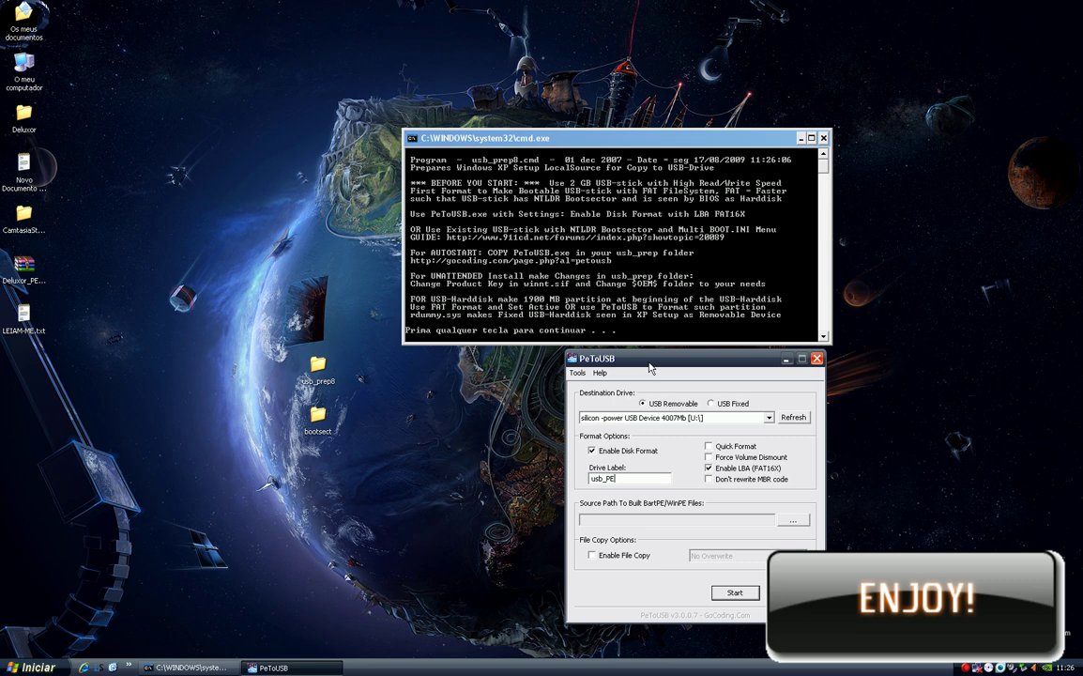
Format the USB stick with LBA FAT16X, confirm both warnings, and close PeToUSB.
{"action": "left_click", "coordinate": [733, 592]}
{"action": "left_click", "coordinate": [516, 369]}
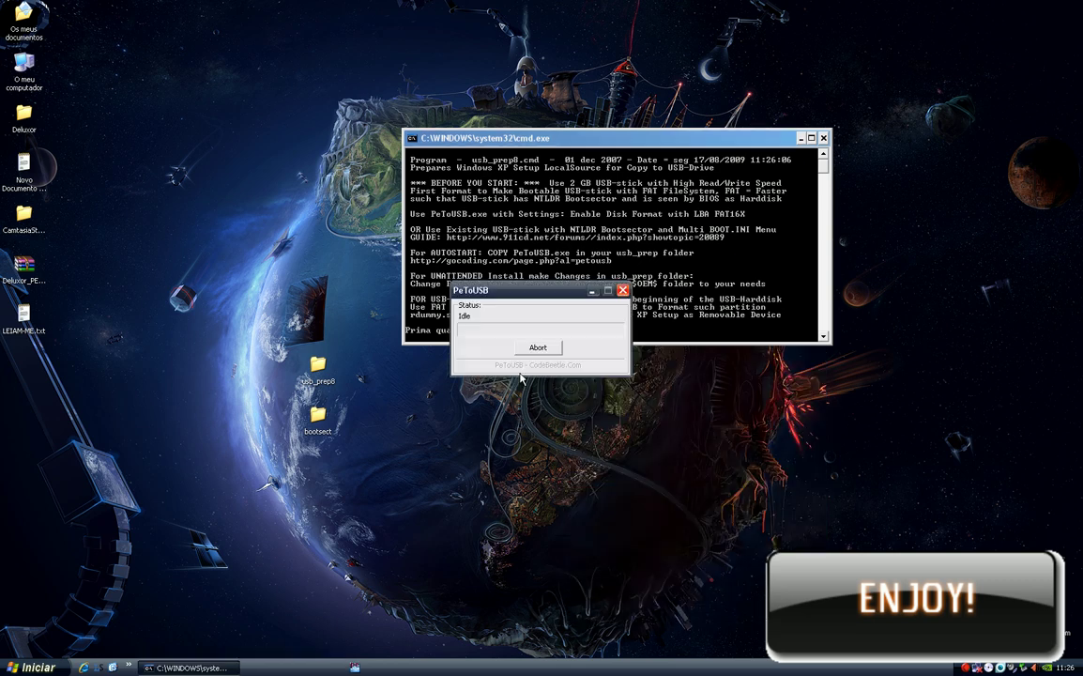
{"action": "left_click", "coordinate": [505, 385]}
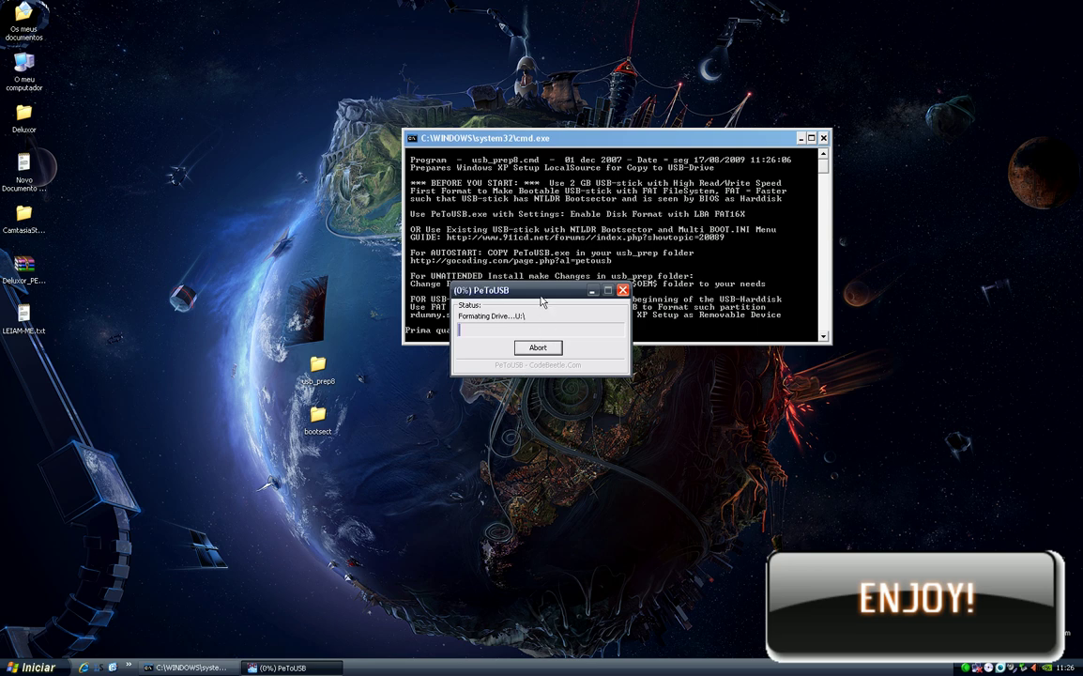
{"action": "left_click_drag", "start_coordinate": [542, 300], "coordinate": [642, 402]}
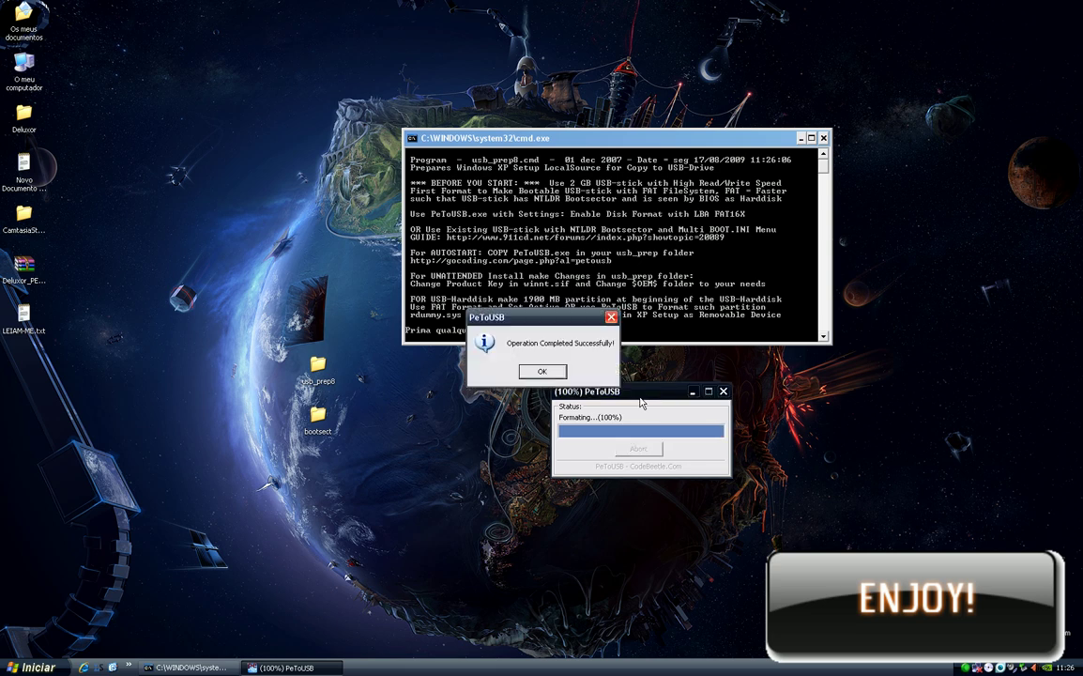
{"action": "left_click", "coordinate": [555, 374]}
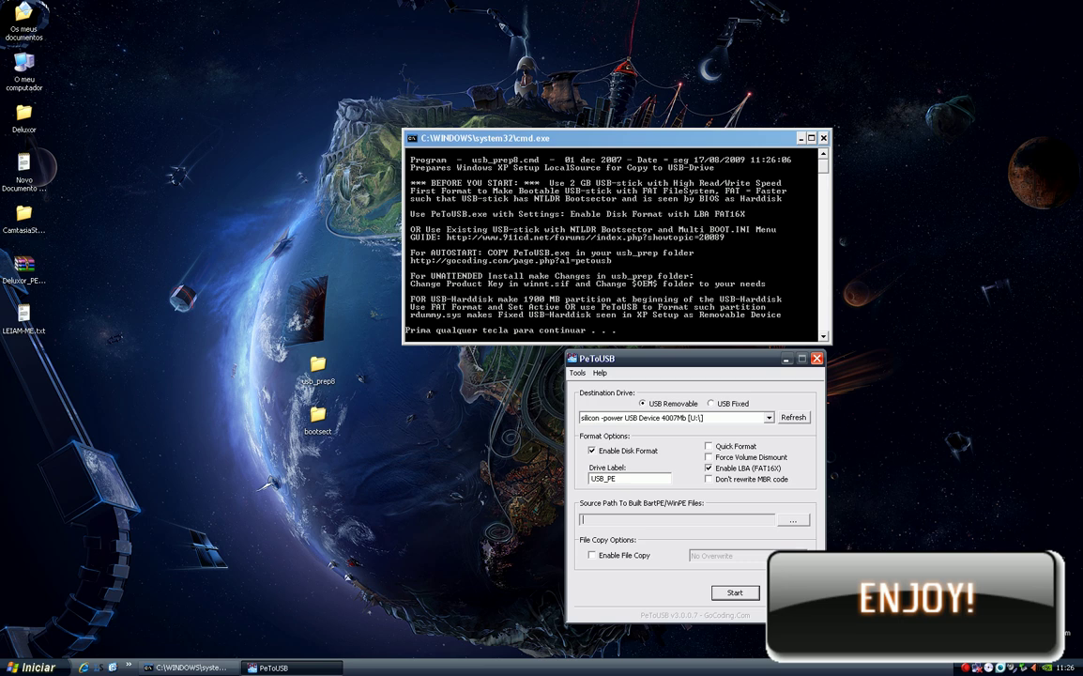
{"action": "key", "text": "alt+F4"}
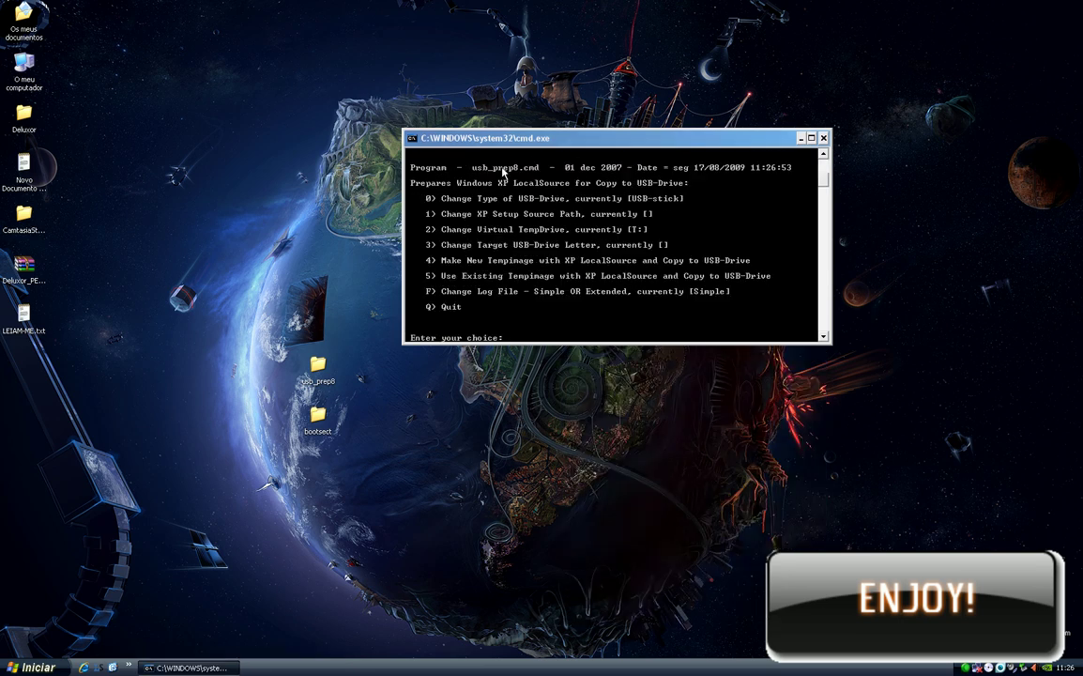
Choose menu option 1 to change the XP setup source path.
{"action": "left_click_drag", "start_coordinate": [456, 138], "coordinate": [499, 187]}
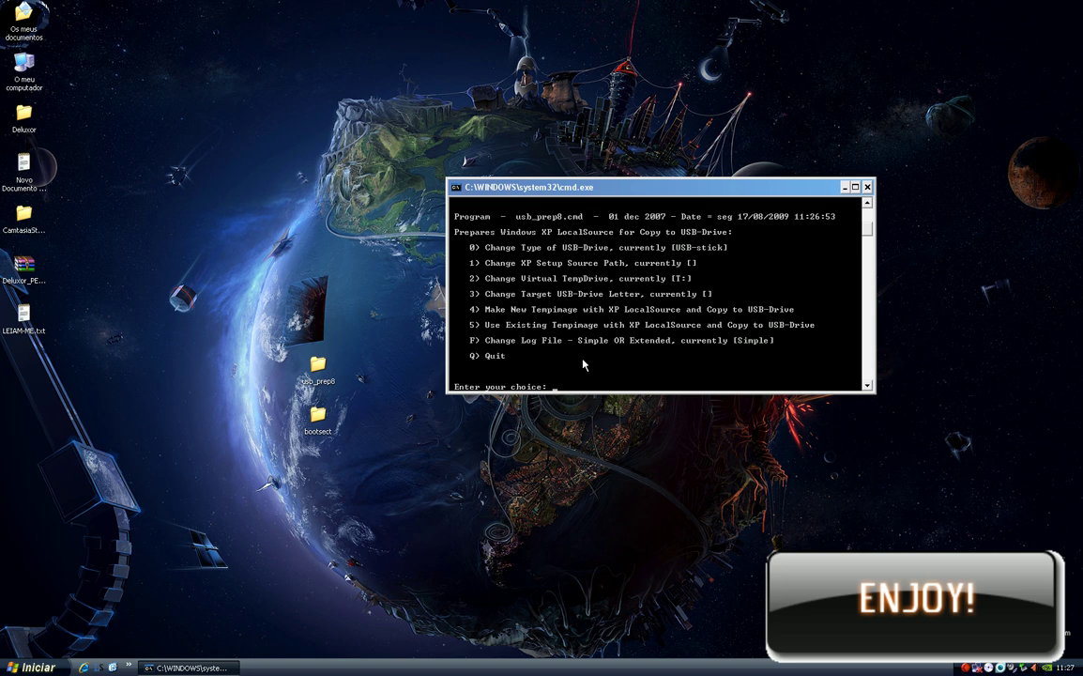
{"action": "type", "text": "1"}
{"action": "key", "text": "Return"}
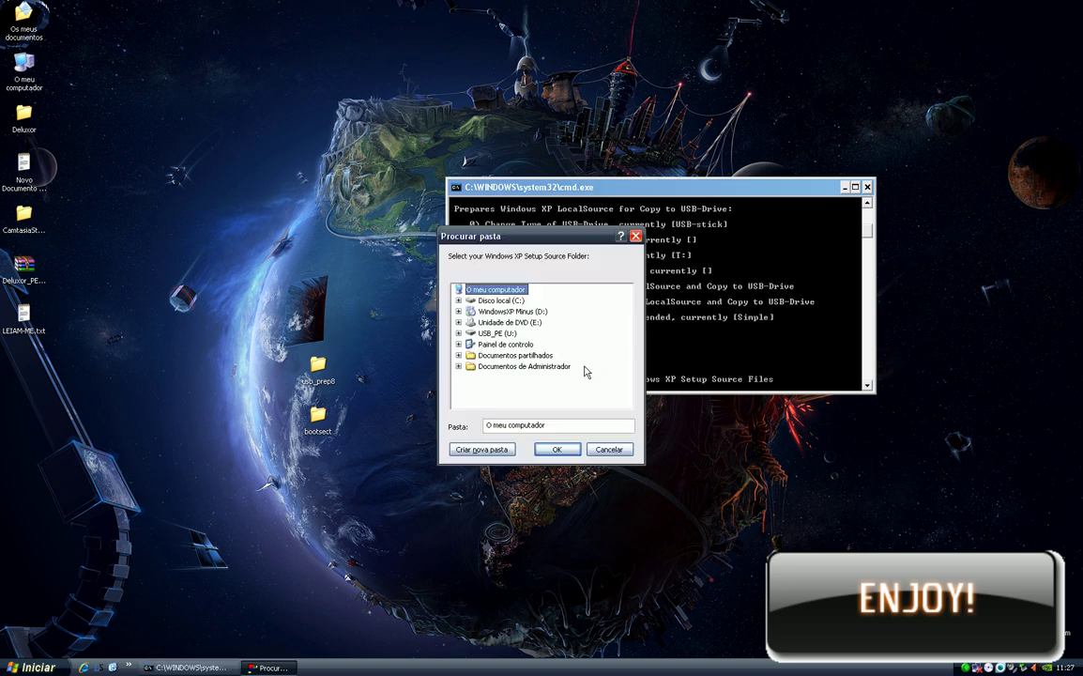
{"action": "left_click_drag", "start_coordinate": [582, 330], "coordinate": [626, 327]}
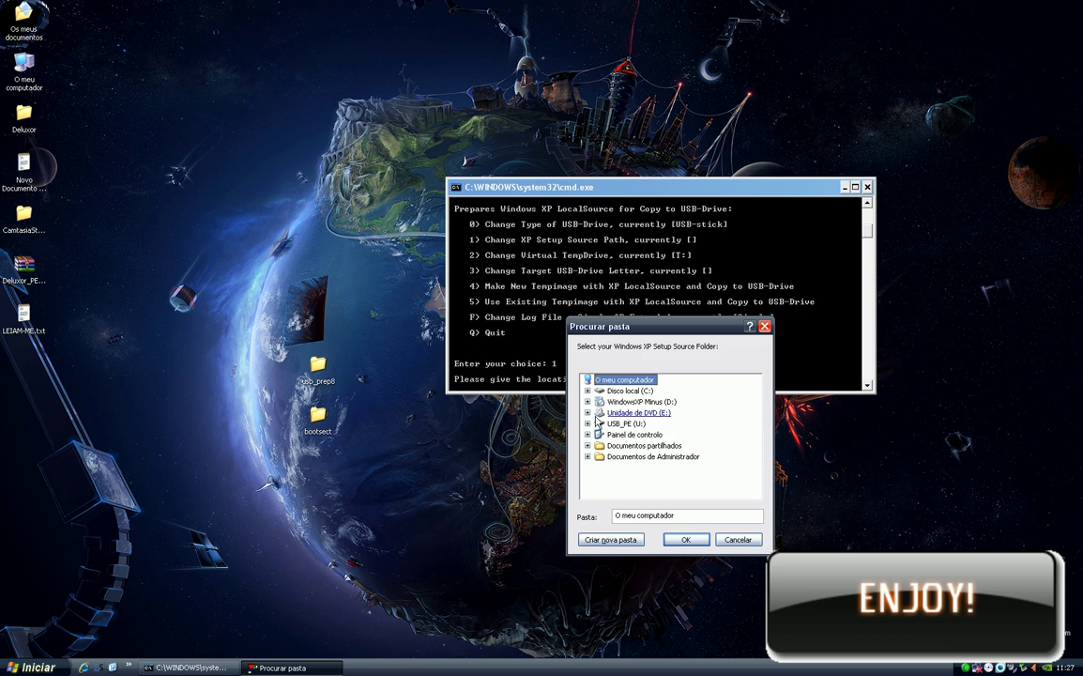
Mount WindowsXPsp3.iso on drive E: with Virtual CloneDrive and select XPsp3 (E:) as source.
{"action": "double_click", "coordinate": [22, 75]}
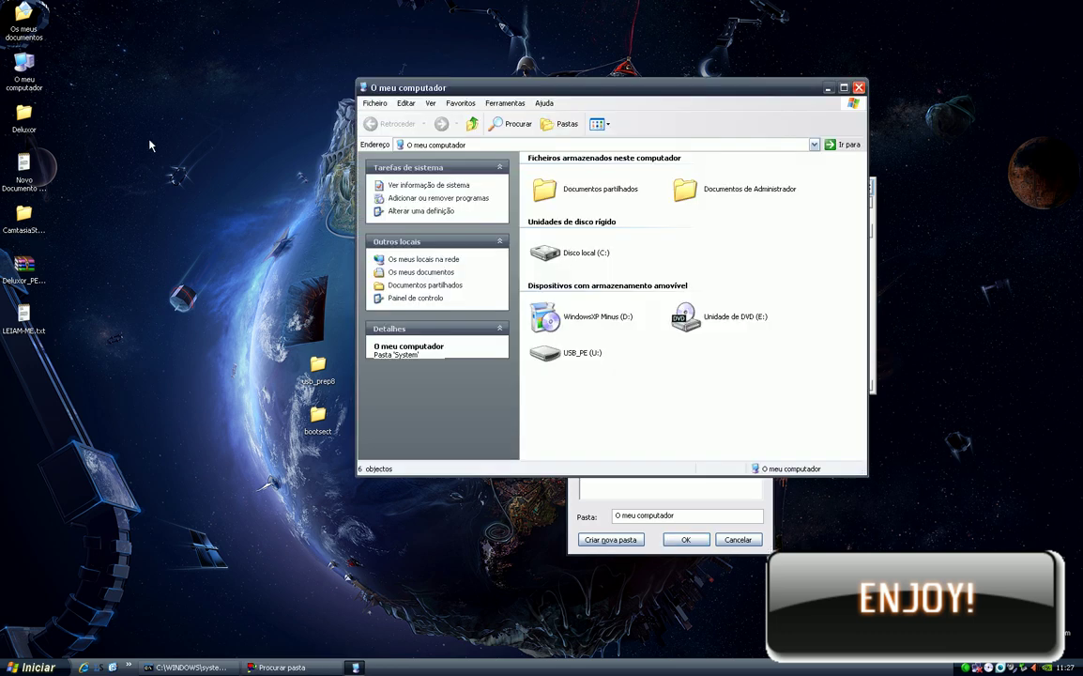
{"action": "left_click", "coordinate": [695, 322]}
{"action": "right_click", "coordinate": [696, 325]}
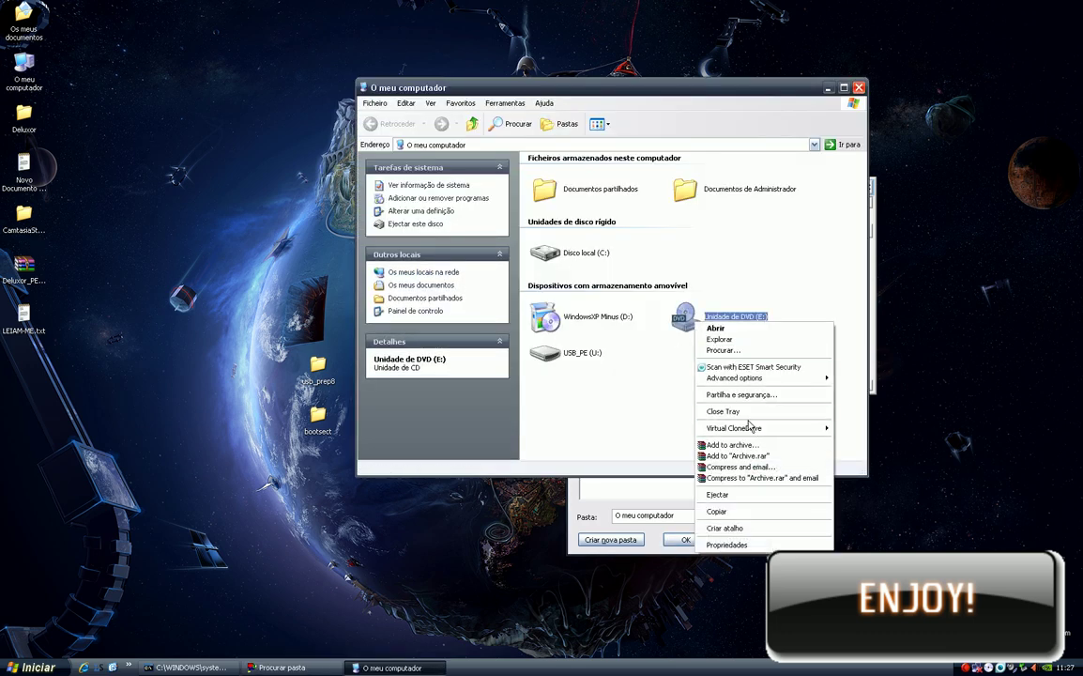
{"action": "mouse_move", "coordinate": [737, 428]}
{"action": "left_click", "coordinate": [521, 429]}
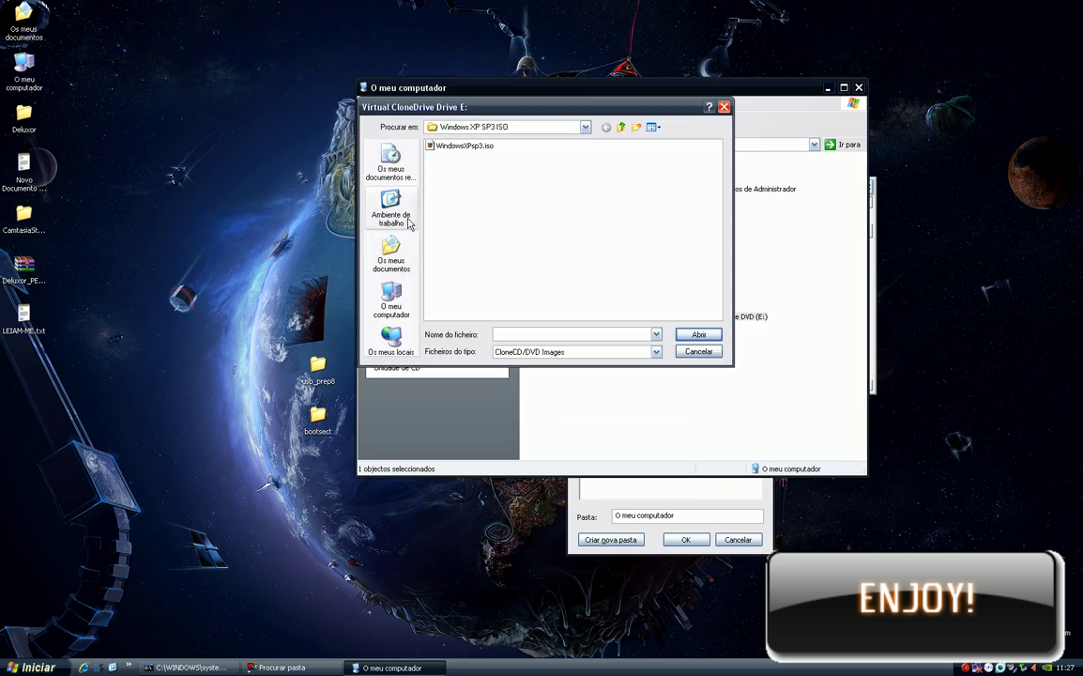
{"action": "left_click", "coordinate": [460, 146]}
{"action": "left_click", "coordinate": [698, 334]}
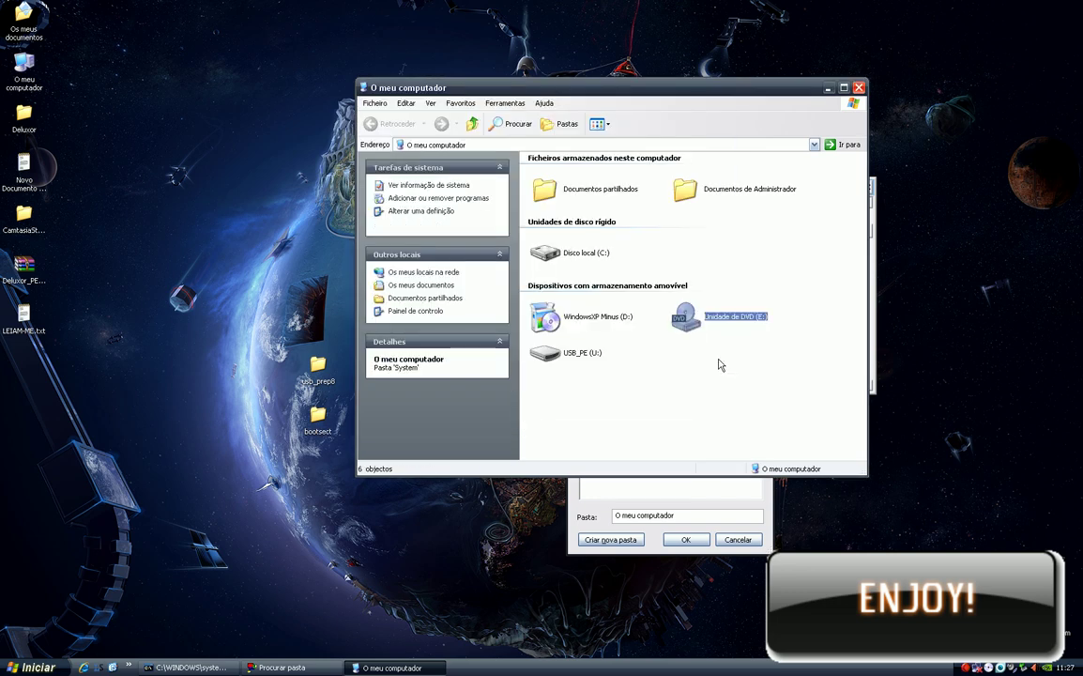
{"action": "left_click", "coordinate": [857, 88]}
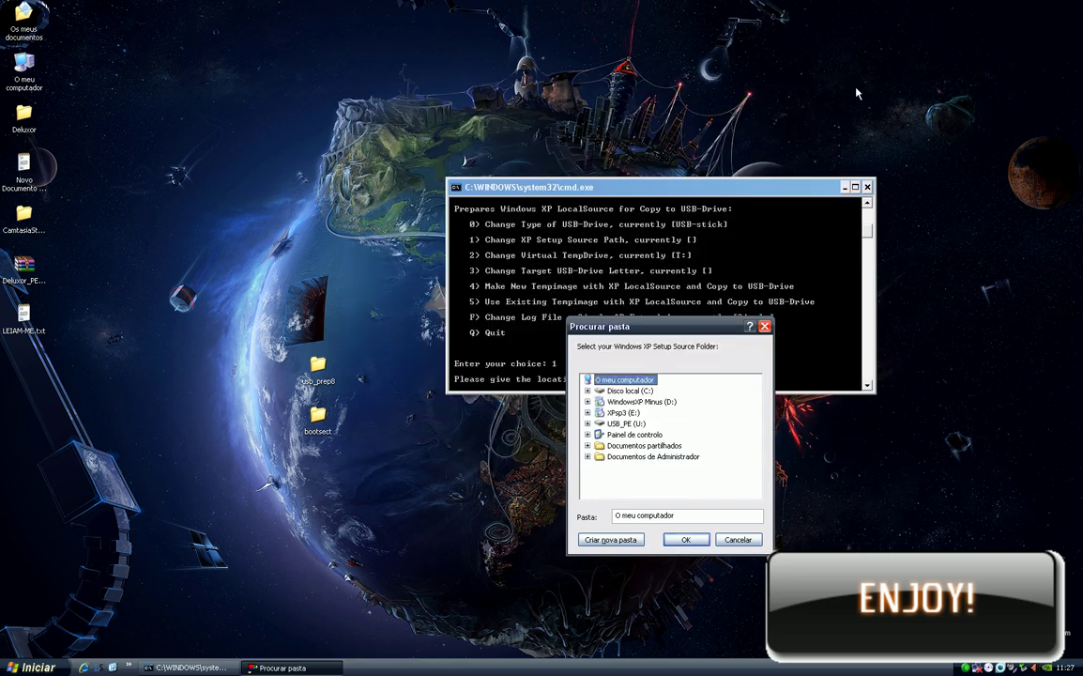
{"action": "double_click", "coordinate": [619, 414]}
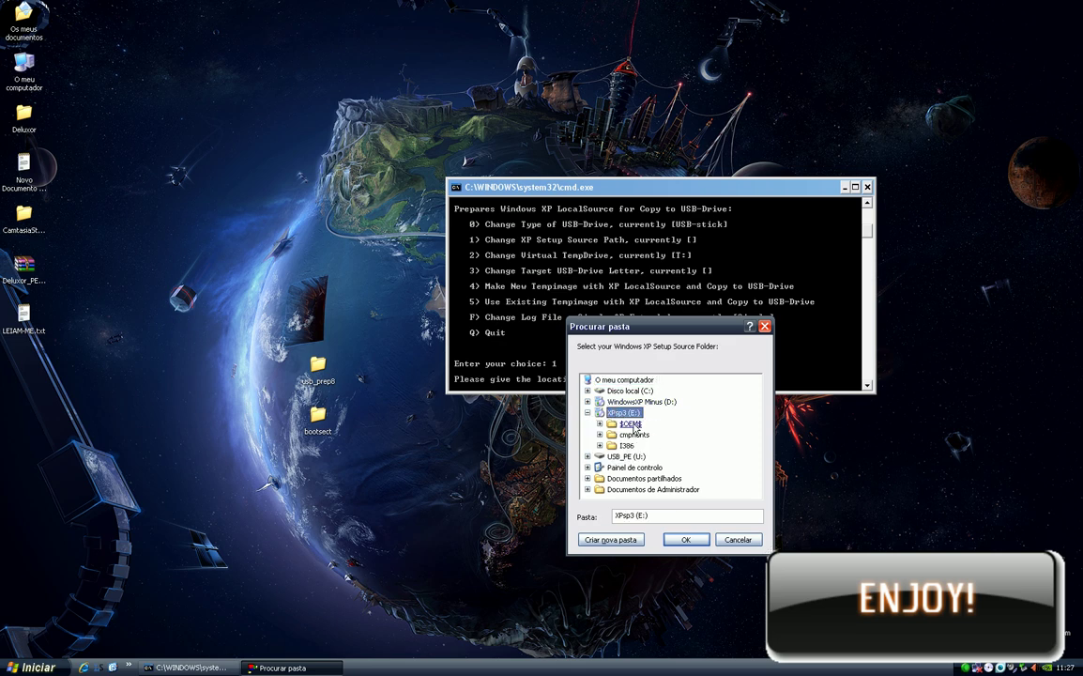
{"action": "left_click", "coordinate": [683, 540]}
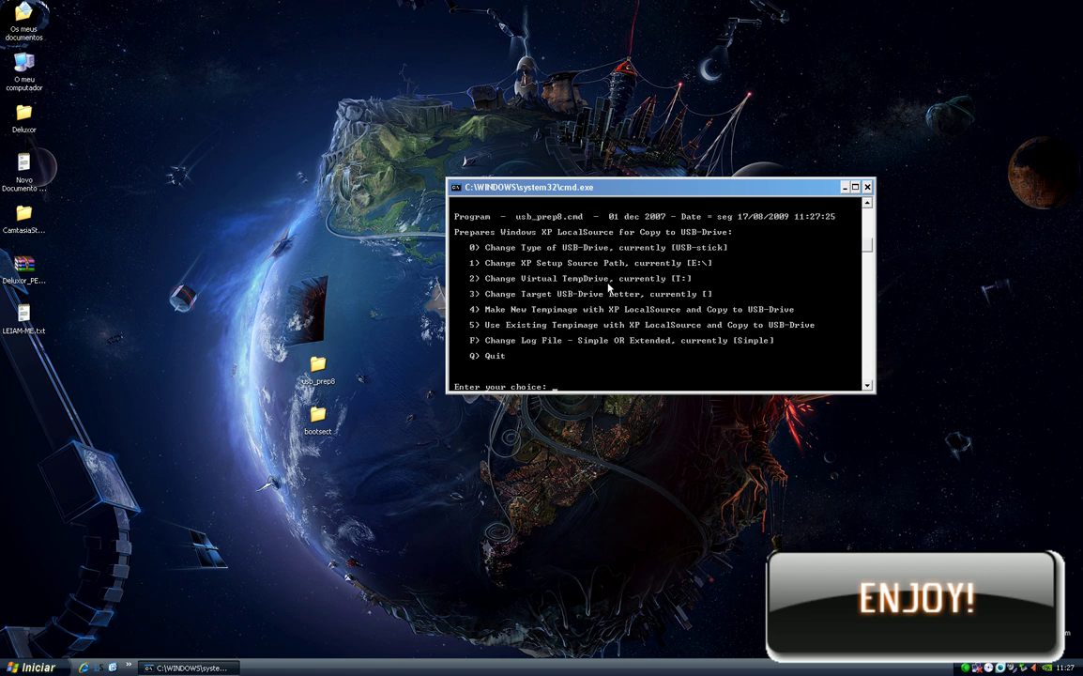
Set the virtual temp drive letter to T: with menu option 2.
{"action": "type", "text": "2"}
{"action": "key", "text": "Return"}
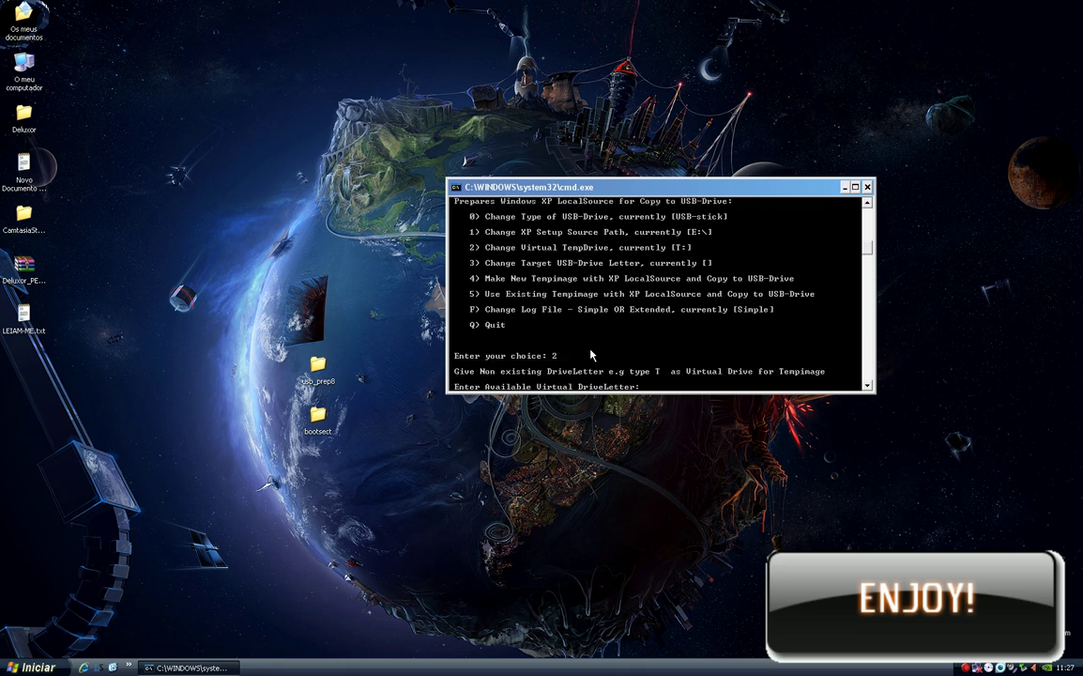
{"action": "type", "text": "T"}
{"action": "key", "text": "Return"}
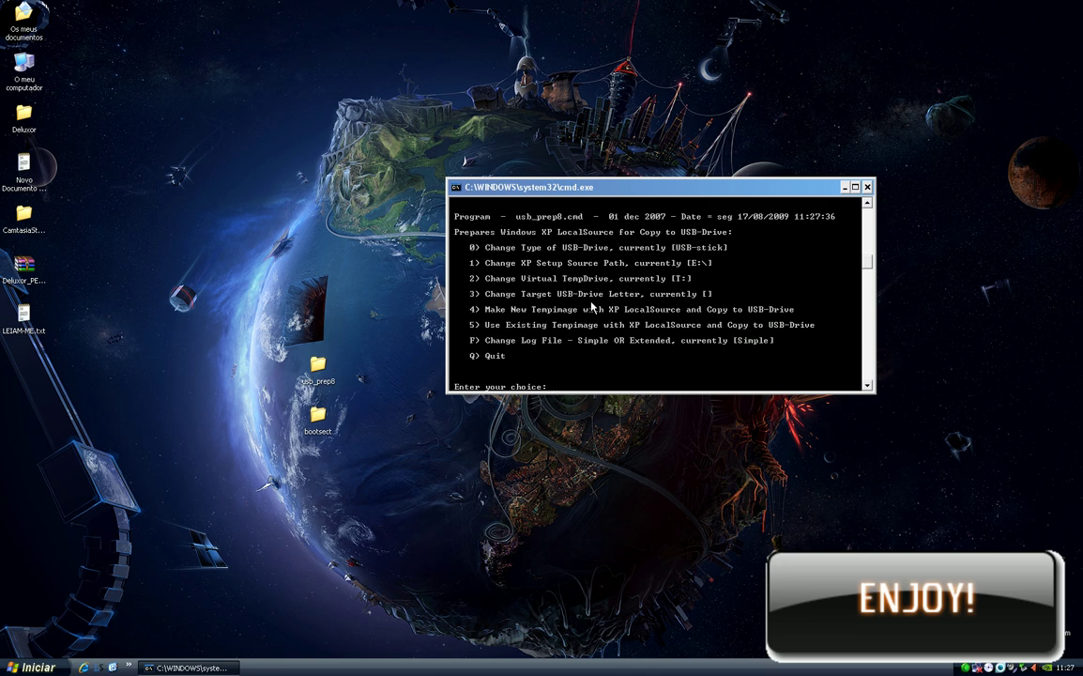
Check the USB_PE pendrive's letter in My Computer and set the target USB drive to U:.
{"action": "type", "text": "3"}
{"action": "key", "text": "Return"}
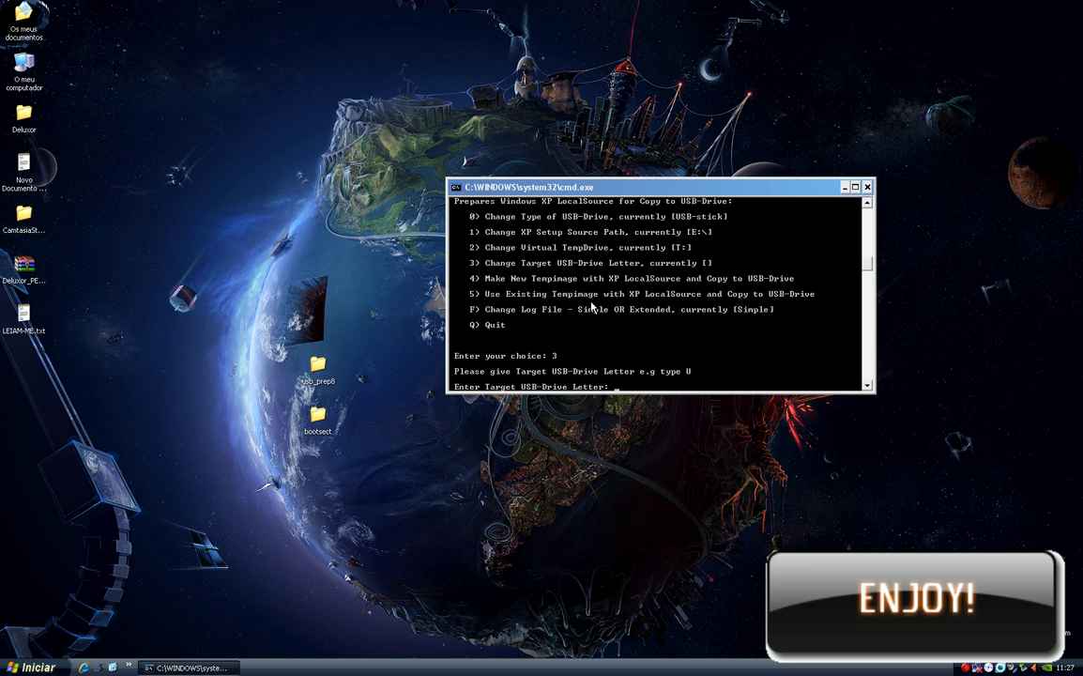
{"action": "double_click", "coordinate": [24, 64]}
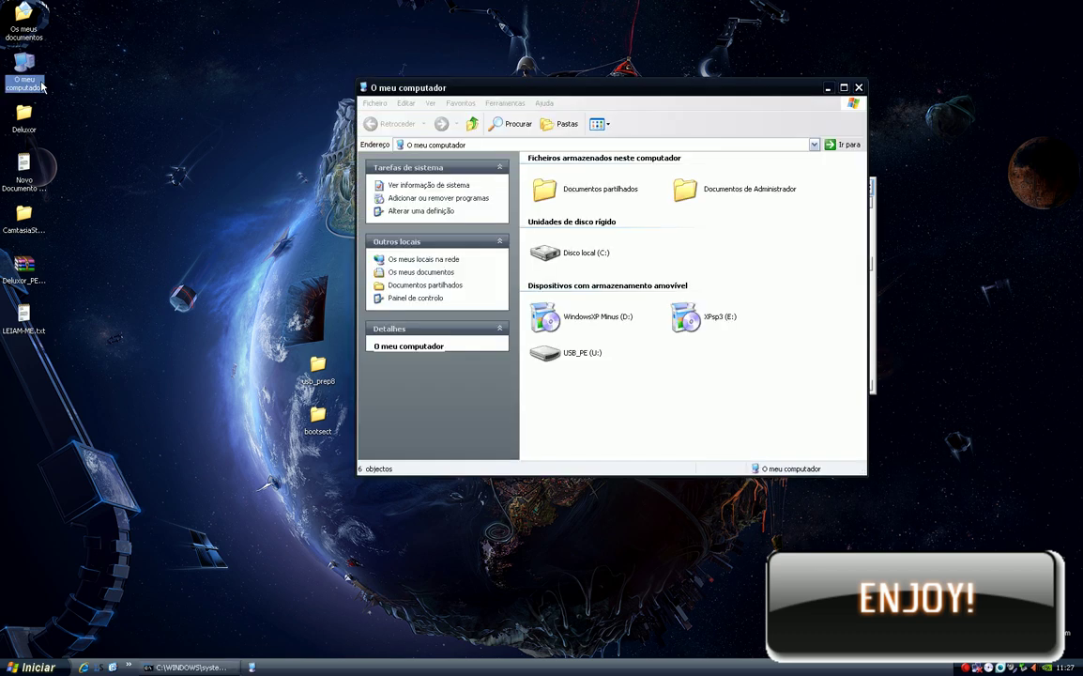
{"action": "left_click", "coordinate": [576, 354]}
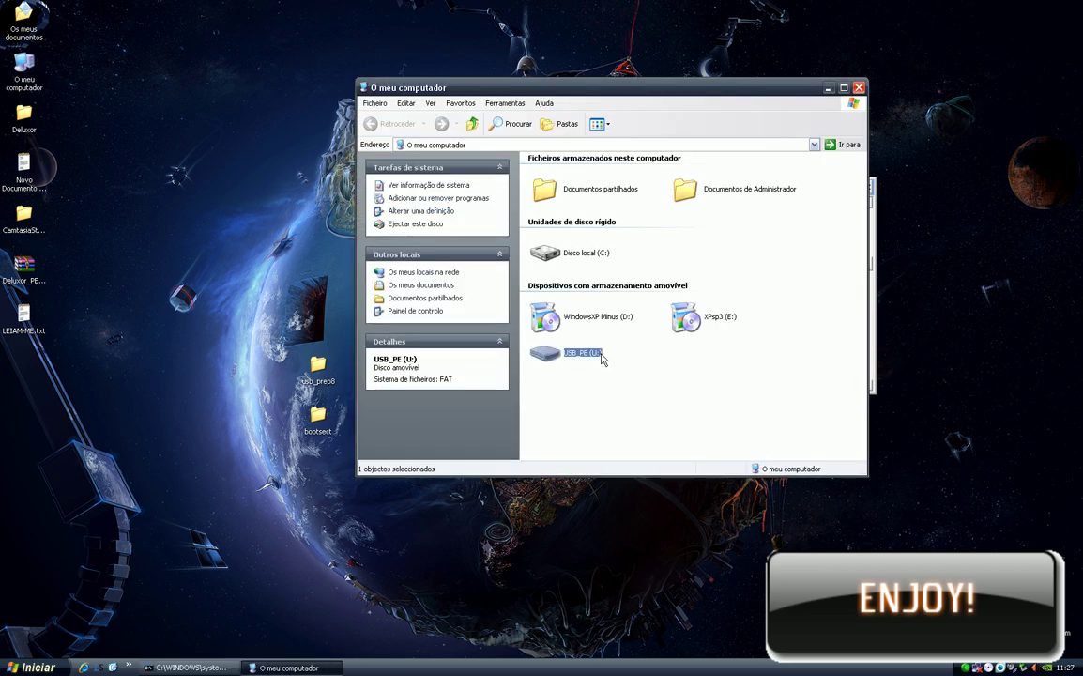
{"action": "left_click", "coordinate": [858, 87]}
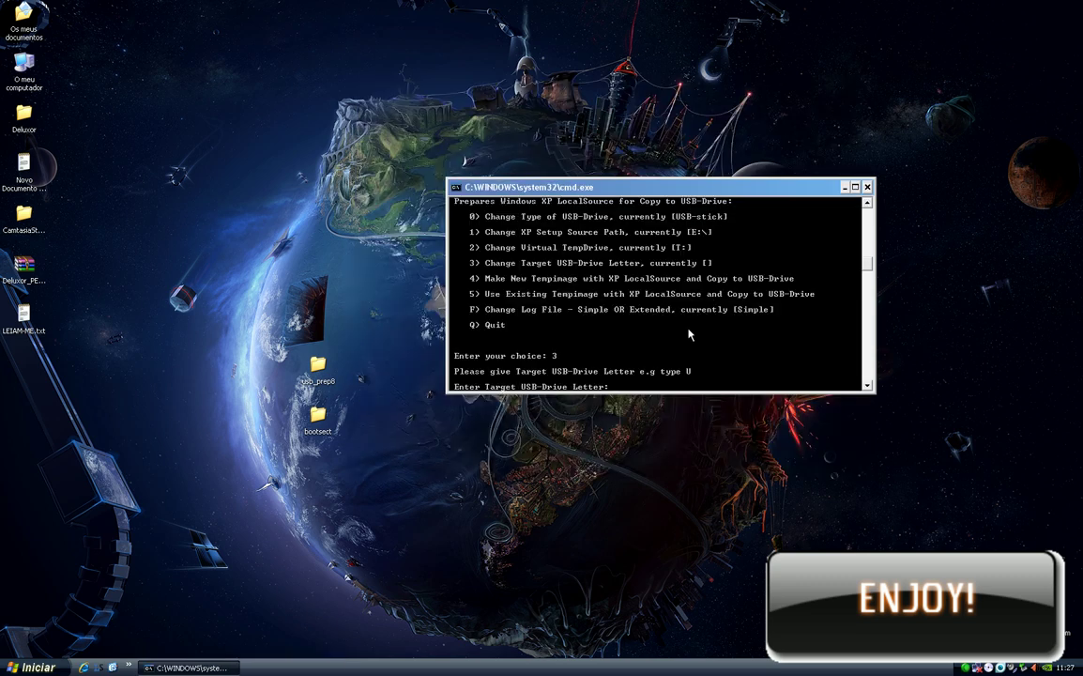
{"action": "key", "text": "Return"}
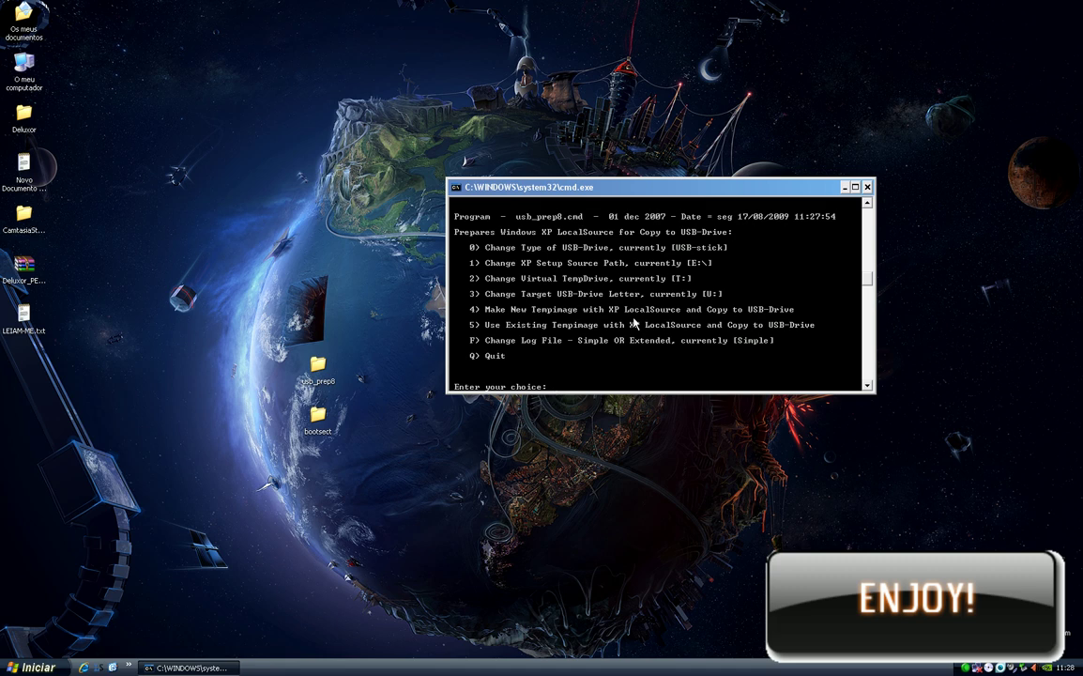
Create a new temp image with option 4, format T: (answer s), and continue building LocalSource.
{"action": "type", "text": "4"}
{"action": "key", "text": "Return"}
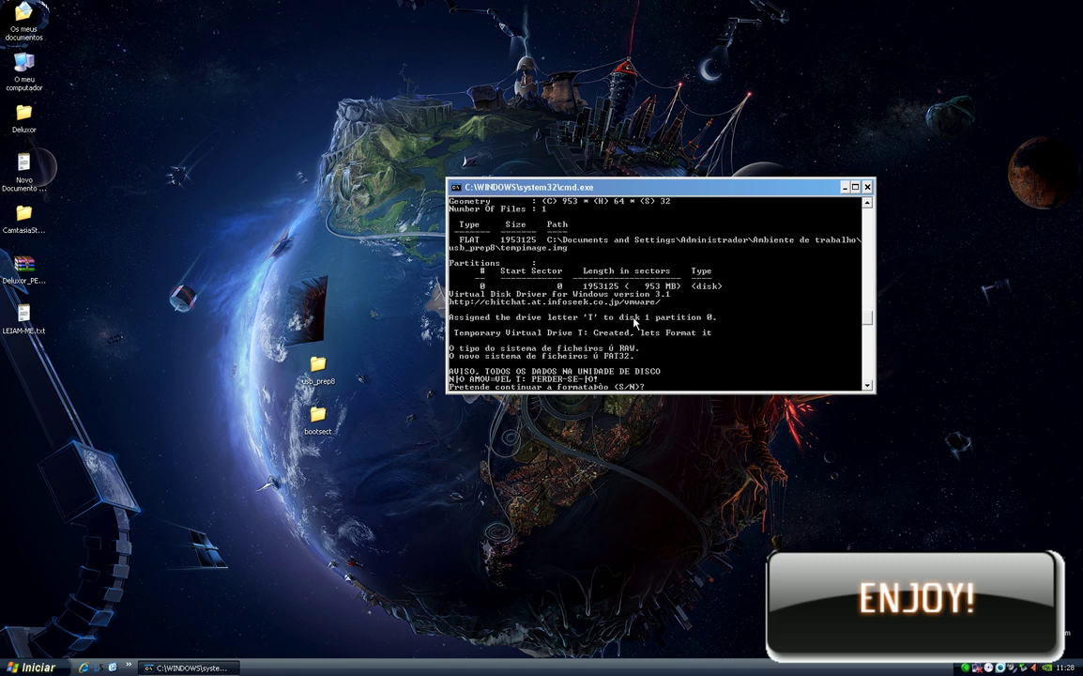
{"action": "type", "text": "s"}
{"action": "key", "text": "Return"}
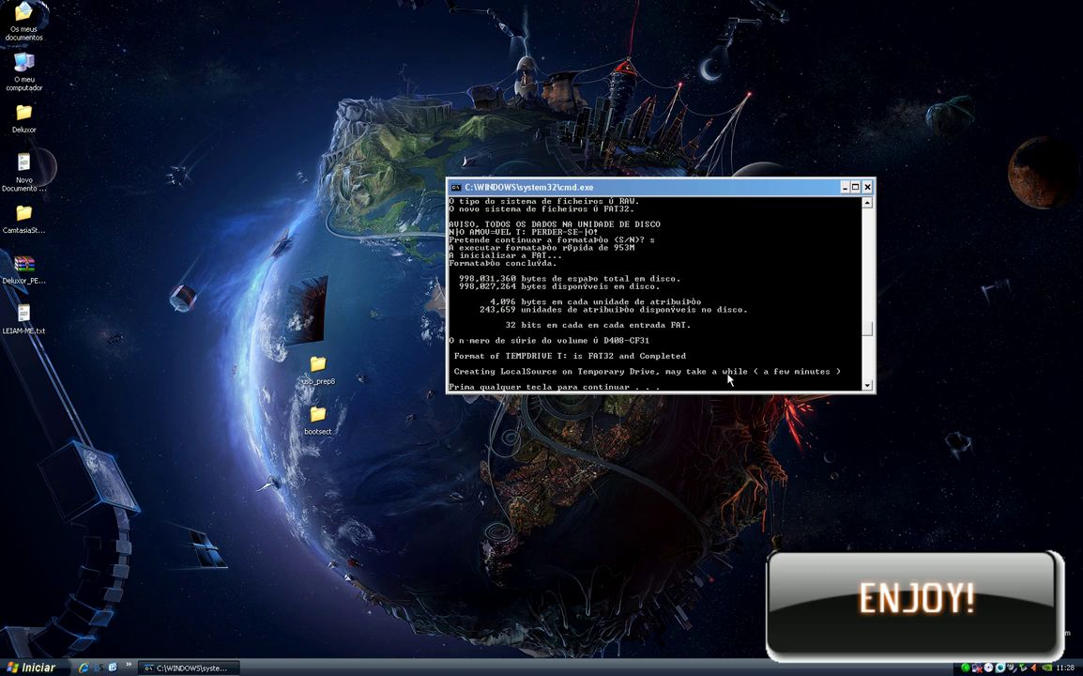
{"action": "key", "text": "Return"}
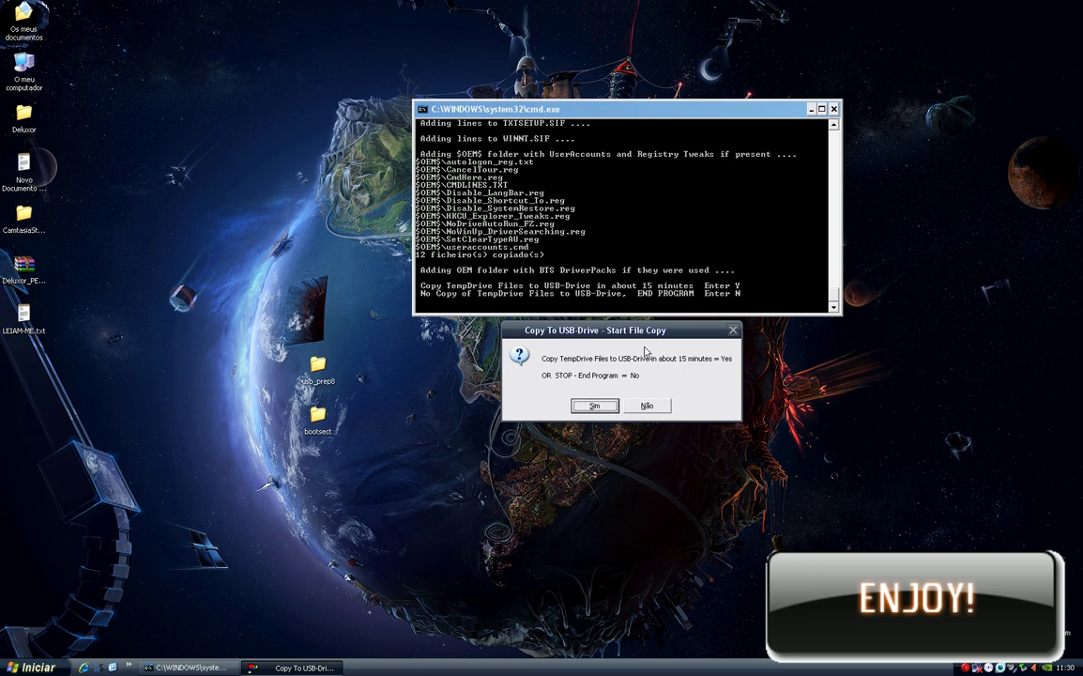
Approve the Copy To USB-Drive prompt so the 5221 setup files copy to U:.
{"action": "left_click_drag", "start_coordinate": [584, 329], "coordinate": [663, 374]}
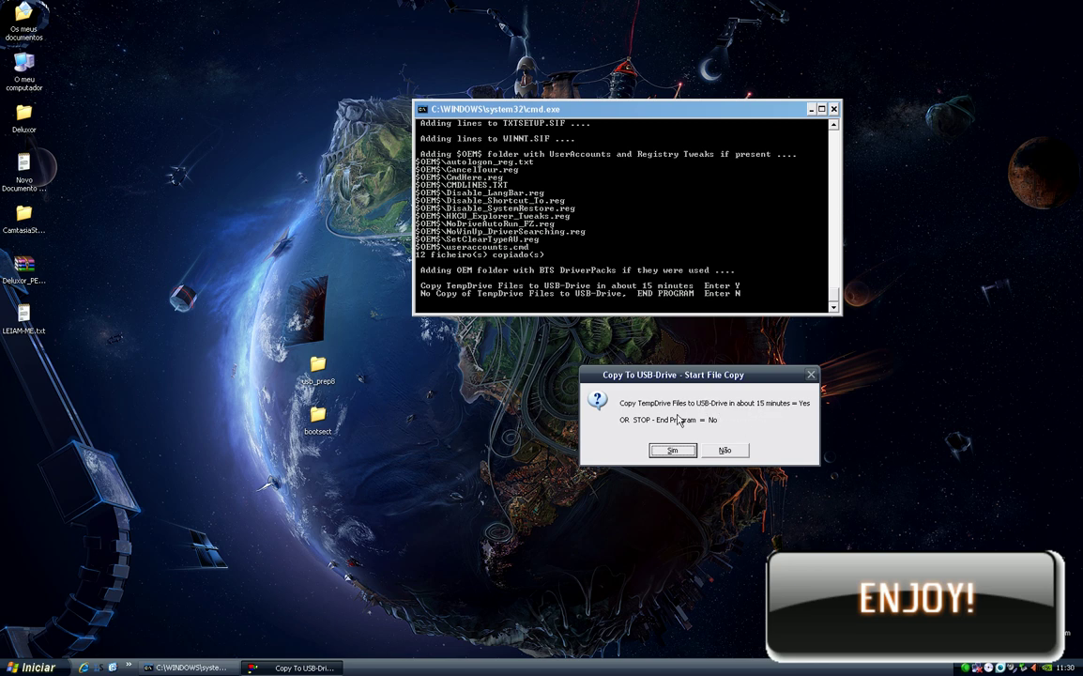
{"action": "left_click", "coordinate": [672, 453]}
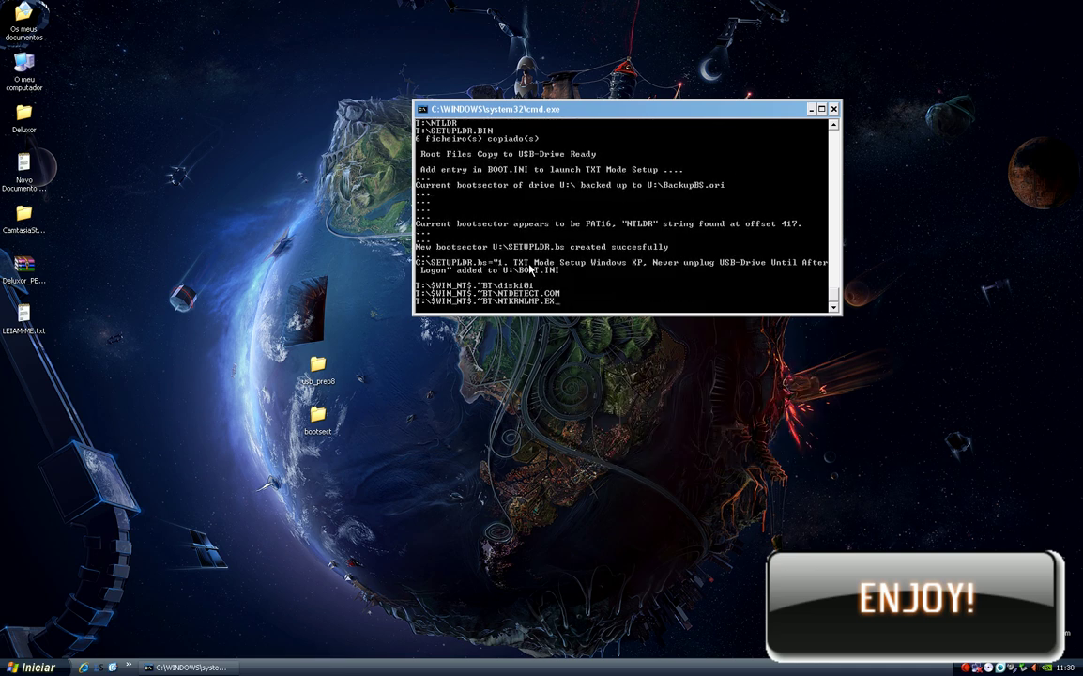
{"action": "left_click_drag", "start_coordinate": [526, 110], "coordinate": [570, 175]}
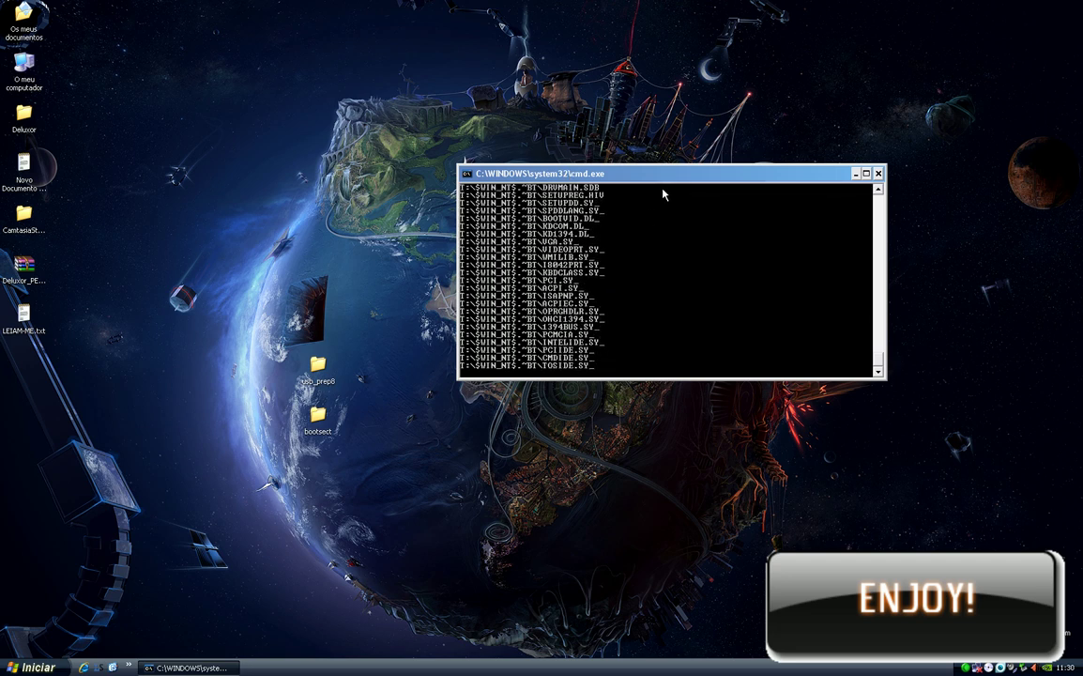
{"action": "left_click_drag", "start_coordinate": [637, 174], "coordinate": [661, 180]}
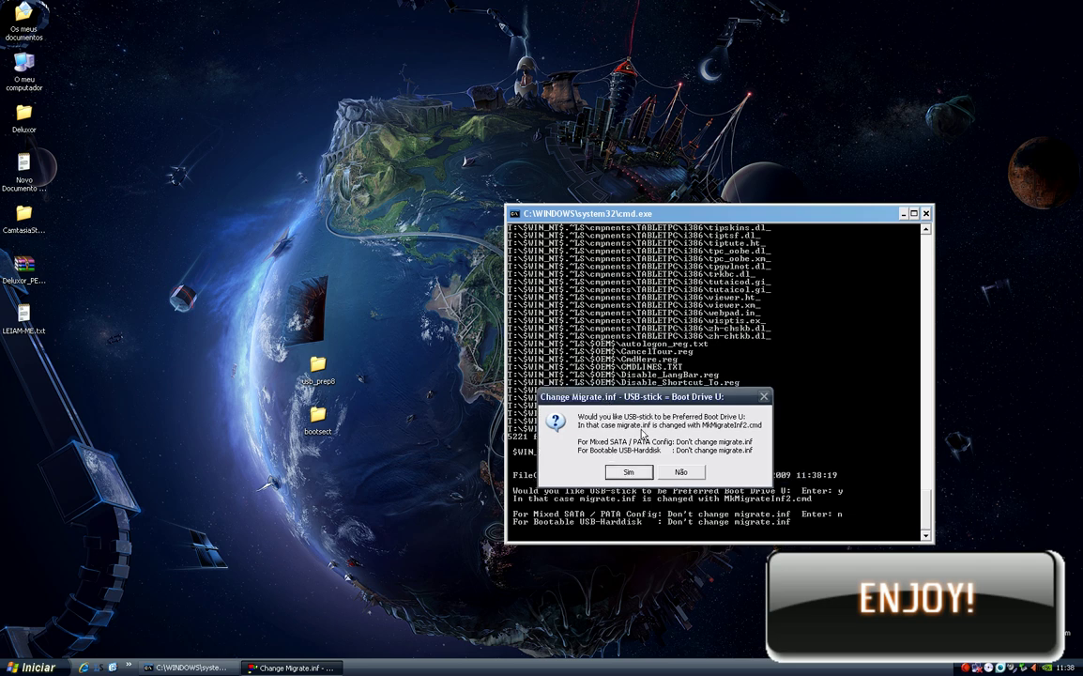
Accept U: as the USB boot drive in Migrate.inf, unmount virtual drive T:, and exit usb_prep8.
{"action": "left_click", "coordinate": [639, 474]}
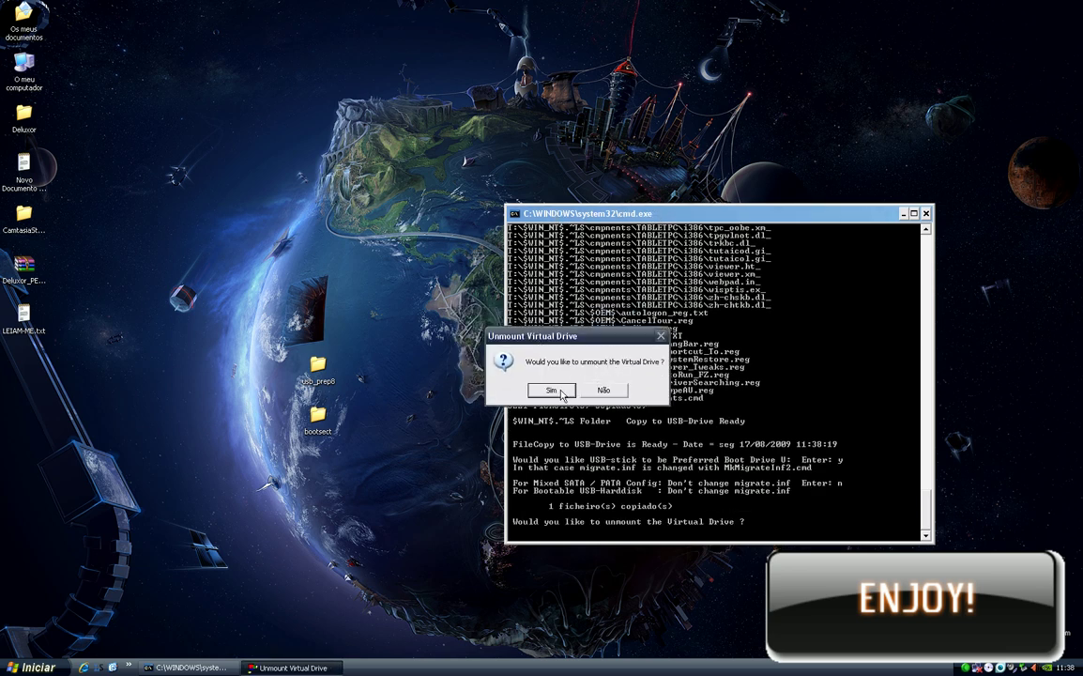
{"action": "left_click", "coordinate": [559, 392]}
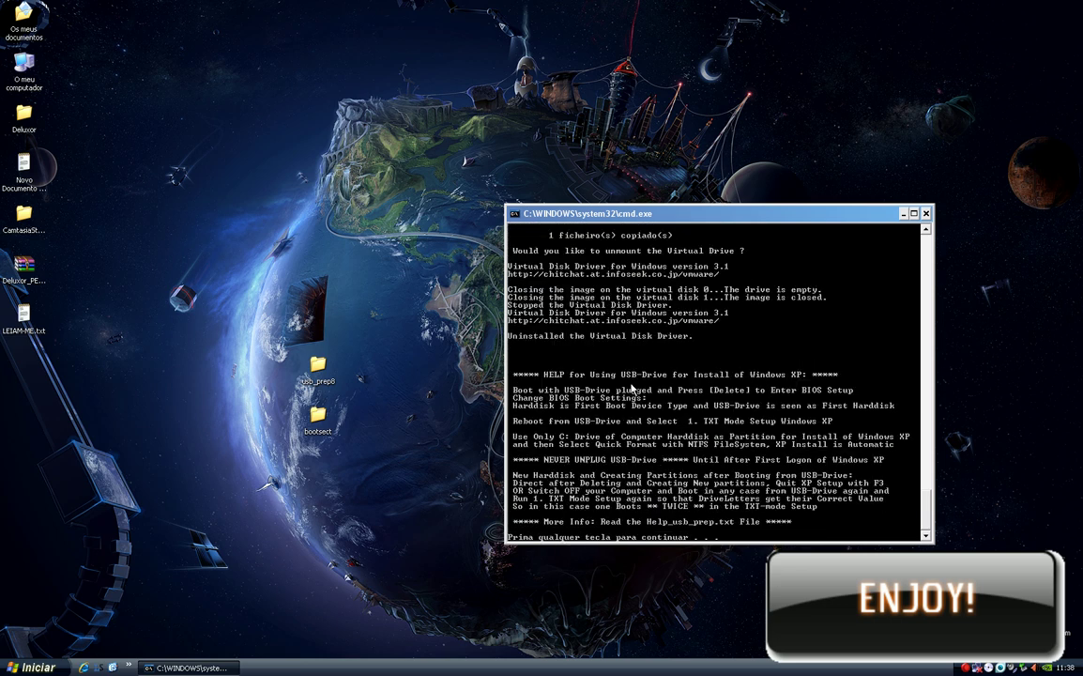
{"action": "key", "text": "Return"}
{"action": "key", "text": "Return"}
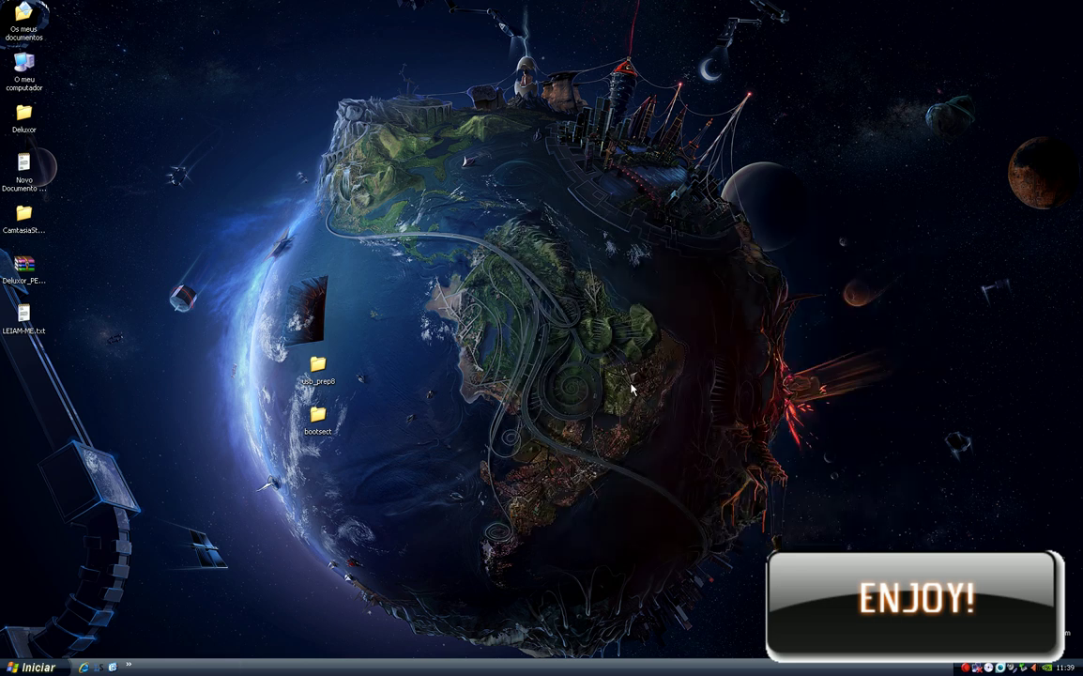
{"action": "right_click", "coordinate": [630, 382]}
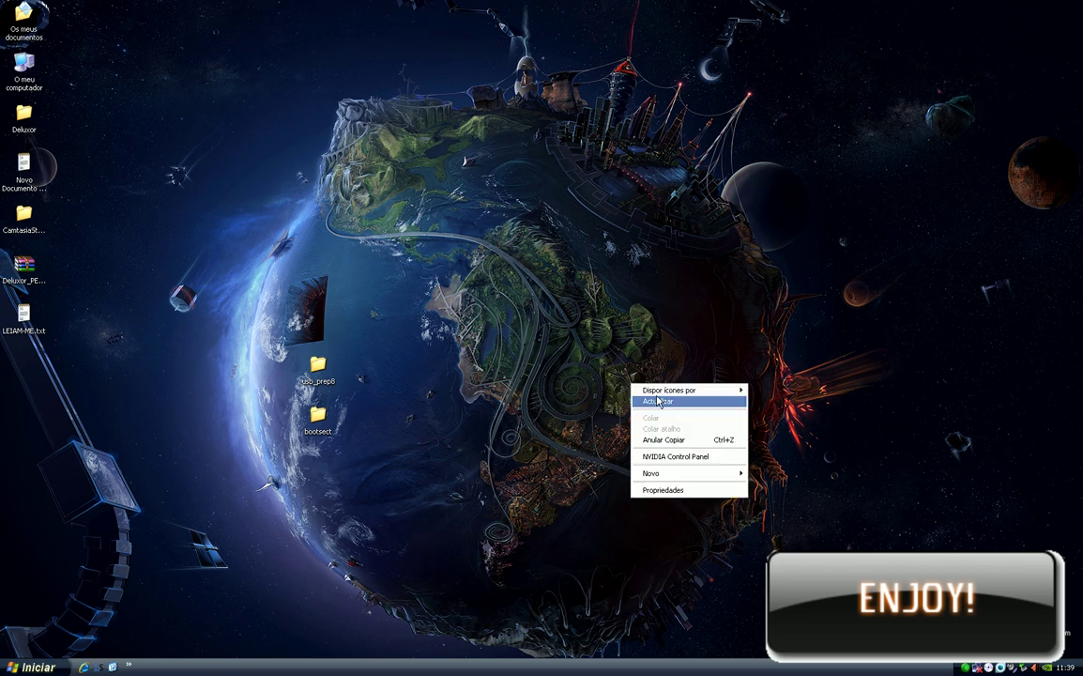
{"action": "left_click", "coordinate": [653, 402]}
{"action": "double_click", "coordinate": [26, 68]}
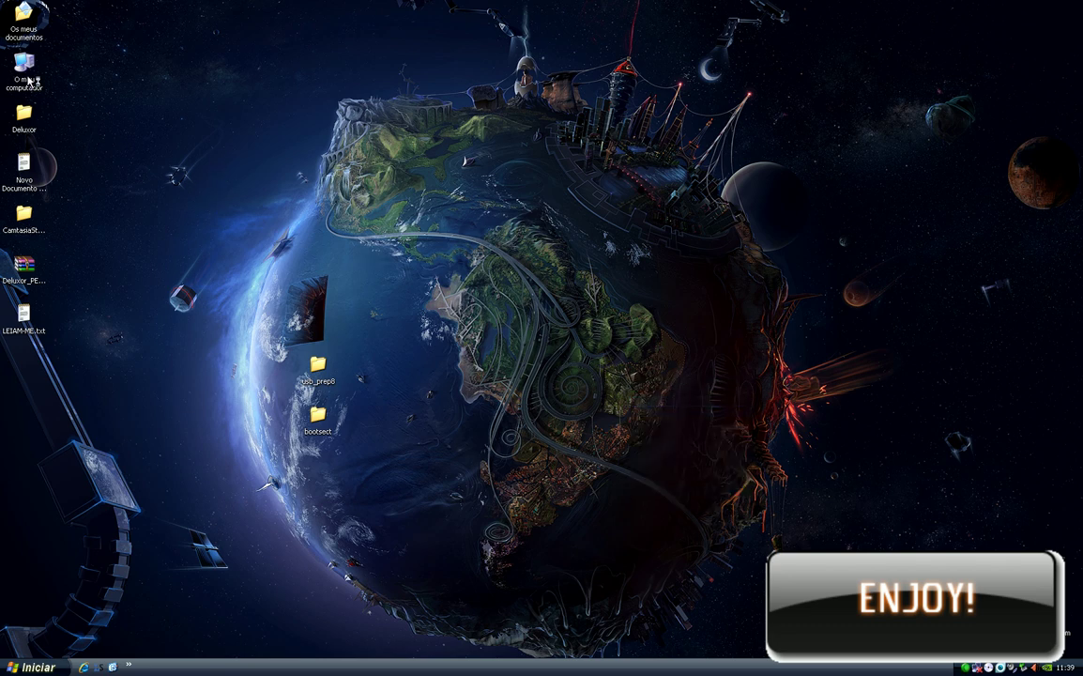
{"action": "double_click", "coordinate": [579, 356]}
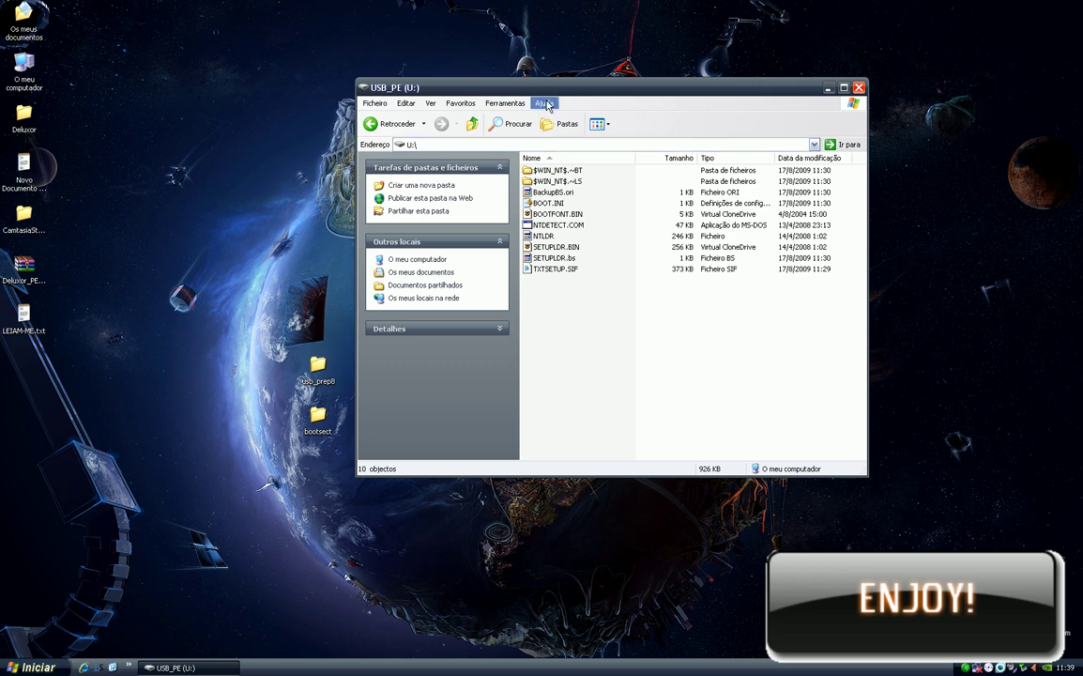
{"action": "left_click_drag", "start_coordinate": [554, 87], "coordinate": [665, 125]}
{"action": "left_click_drag", "start_coordinate": [713, 225], "coordinate": [635, 228]}
{"action": "left_click", "coordinate": [715, 345]}
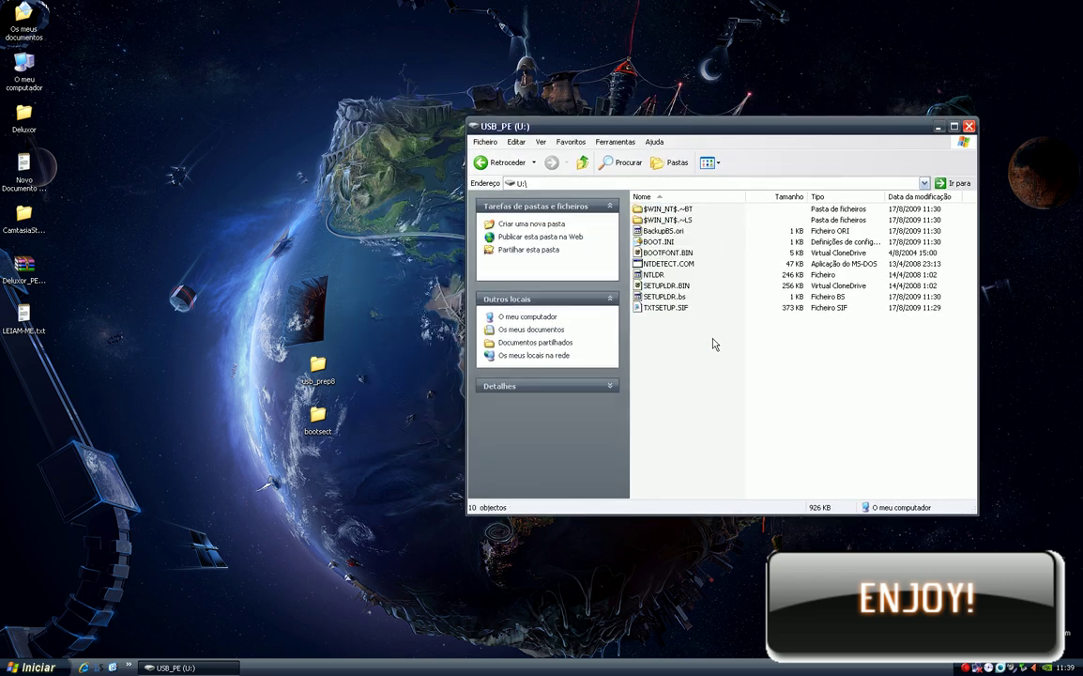
{"action": "left_click_drag", "start_coordinate": [715, 346], "coordinate": [671, 199]}
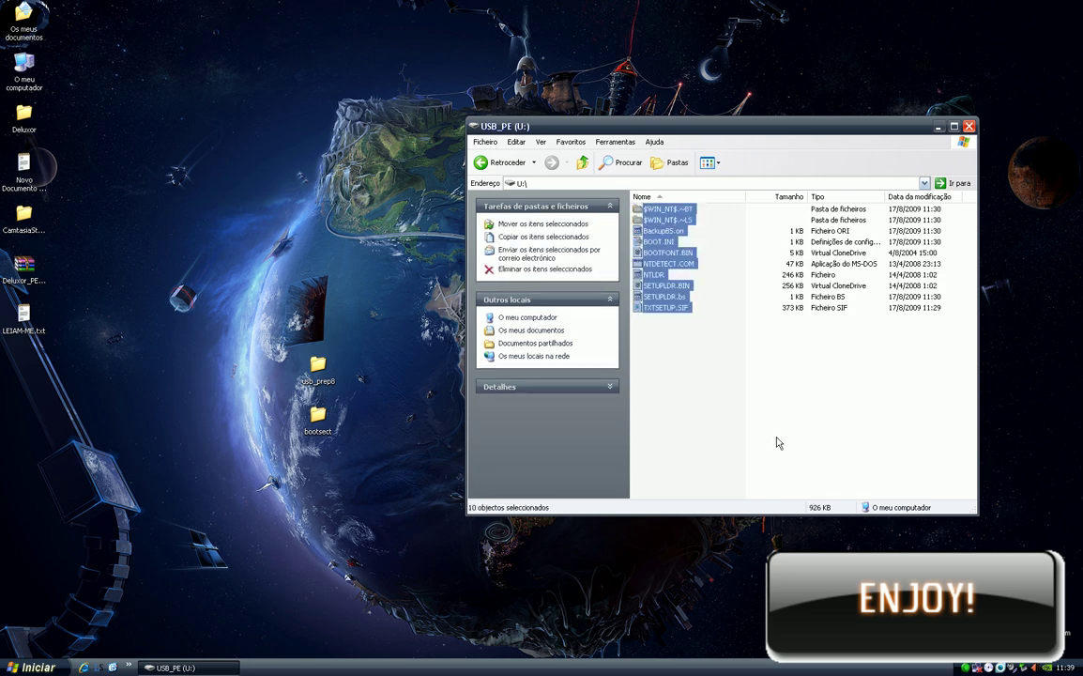
{"action": "left_click", "coordinate": [744, 434]}
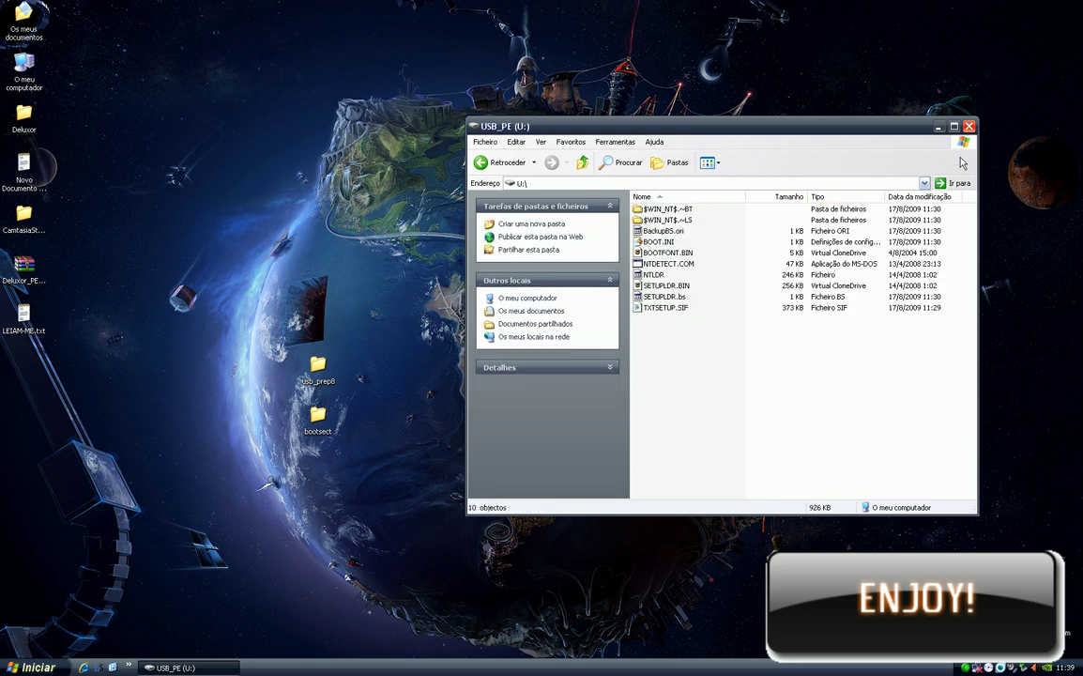
{"action": "left_click", "coordinate": [969, 126]}
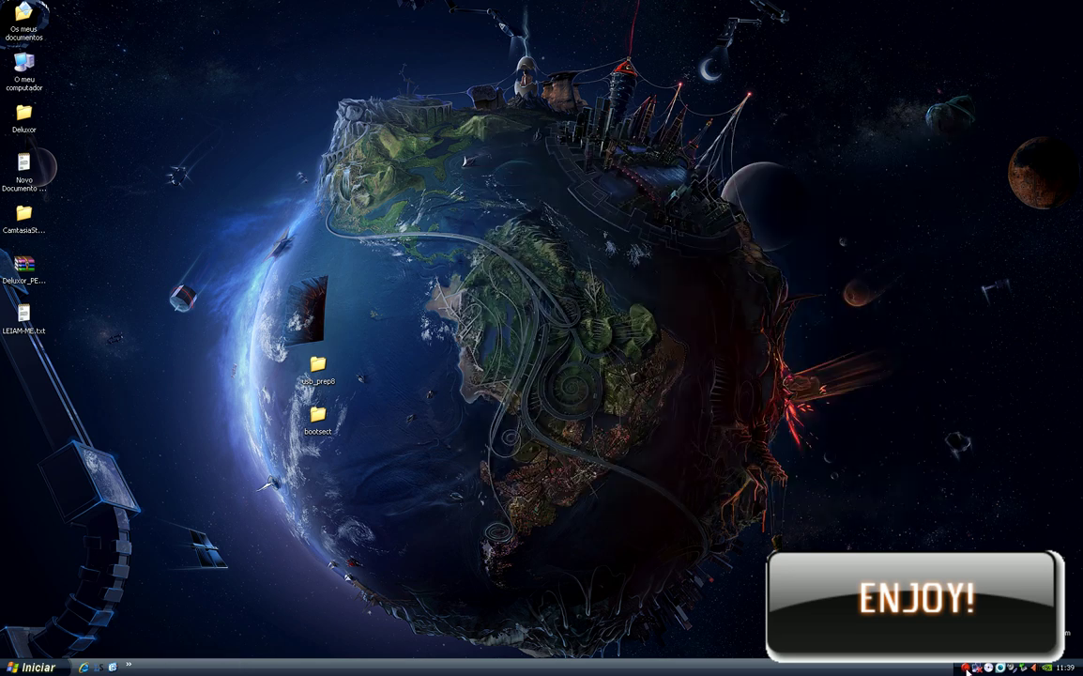